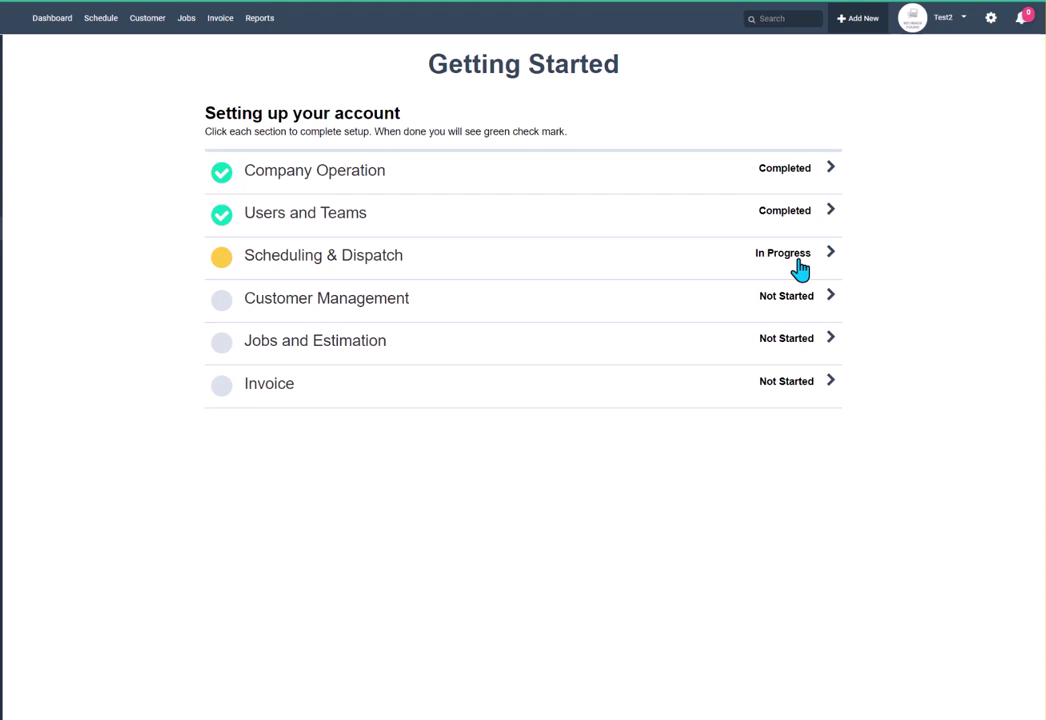
Open the In Progress Scheduling & Dispatch entry from the Getting Started checklist.
{"action": "left_click", "coordinate": [800, 268]}
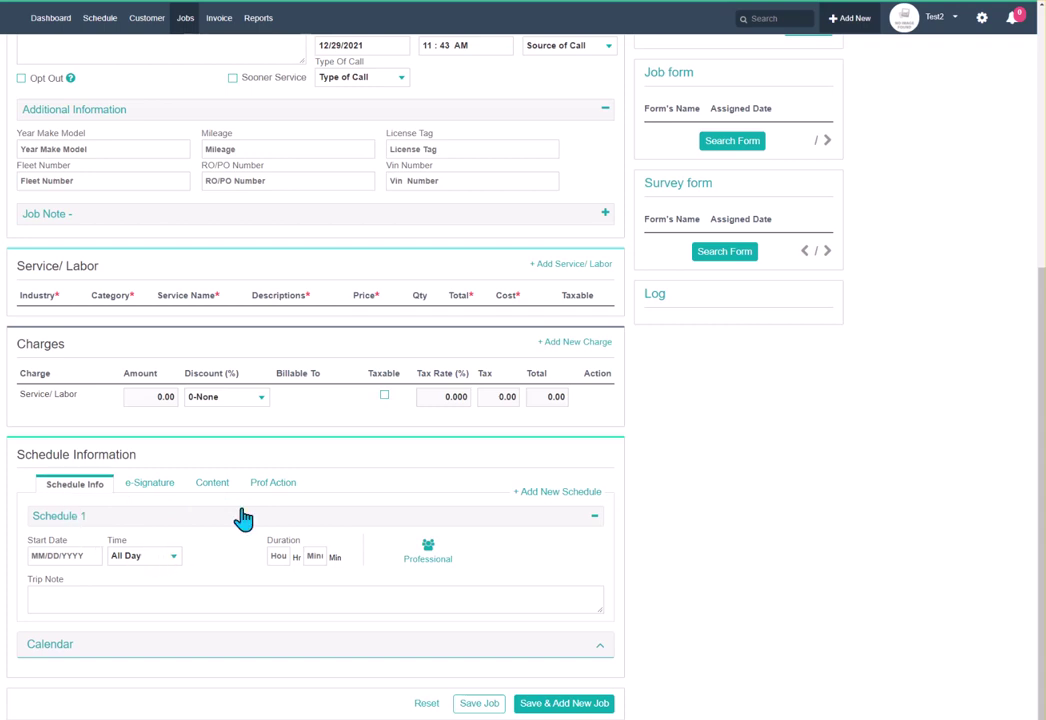
{"action": "left_click", "coordinate": [173, 562]}
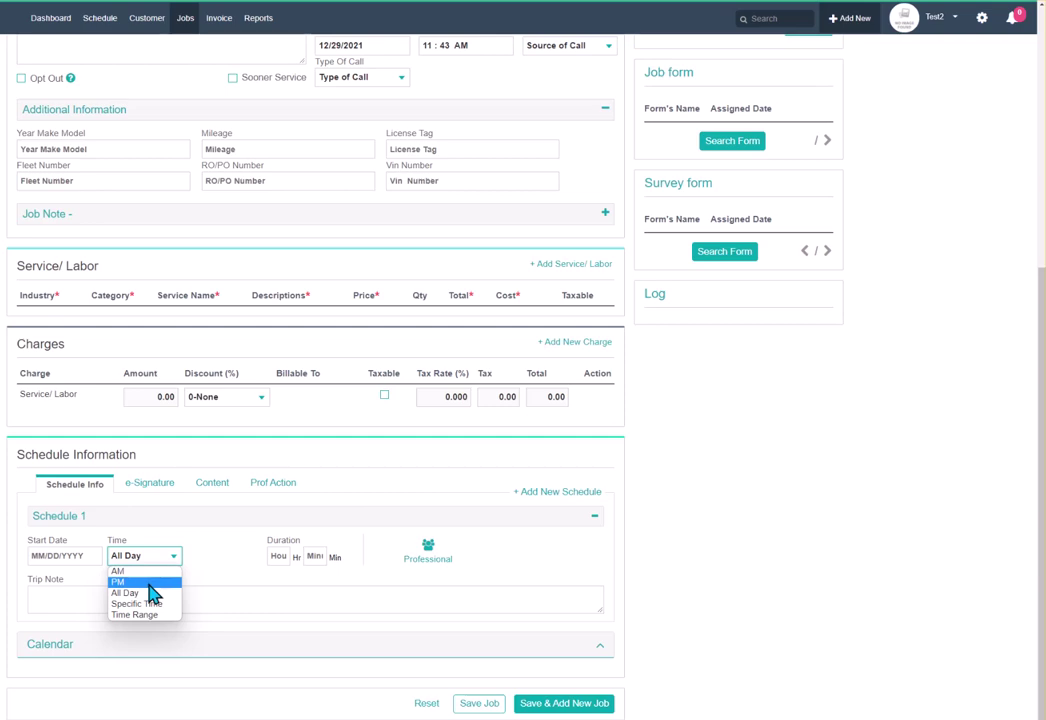
{"action": "key", "text": "Up"}
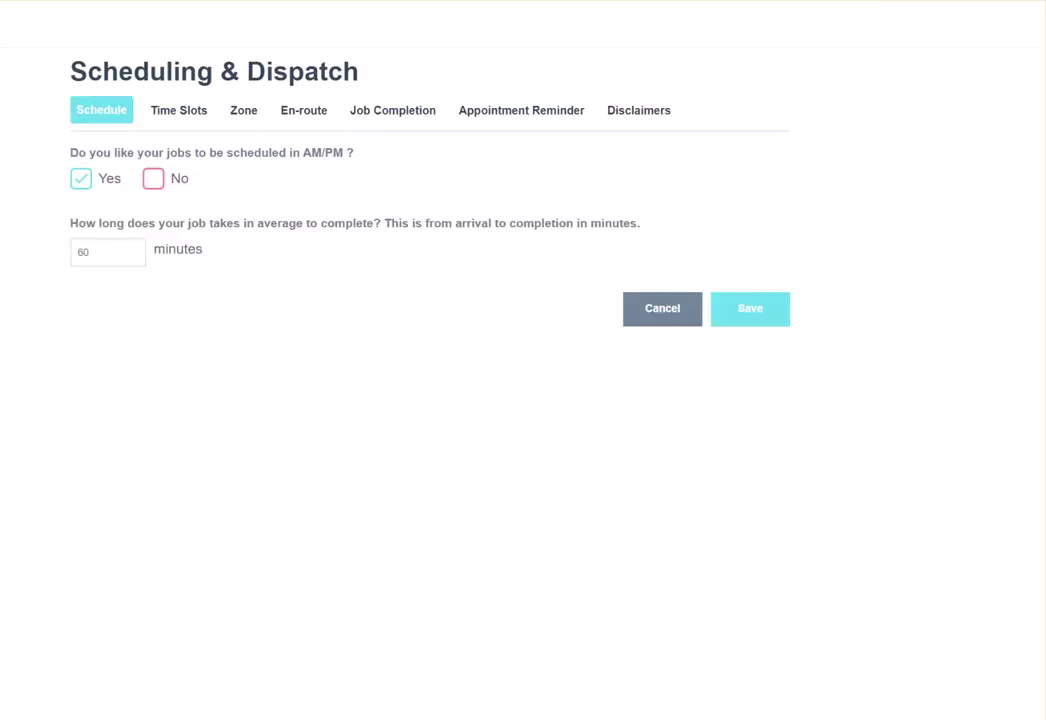
{"action": "left_click", "coordinate": [104, 193]}
Switch to Time Slots and confirm that no booking time ranges are defined.
{"action": "left_click", "coordinate": [190, 118]}
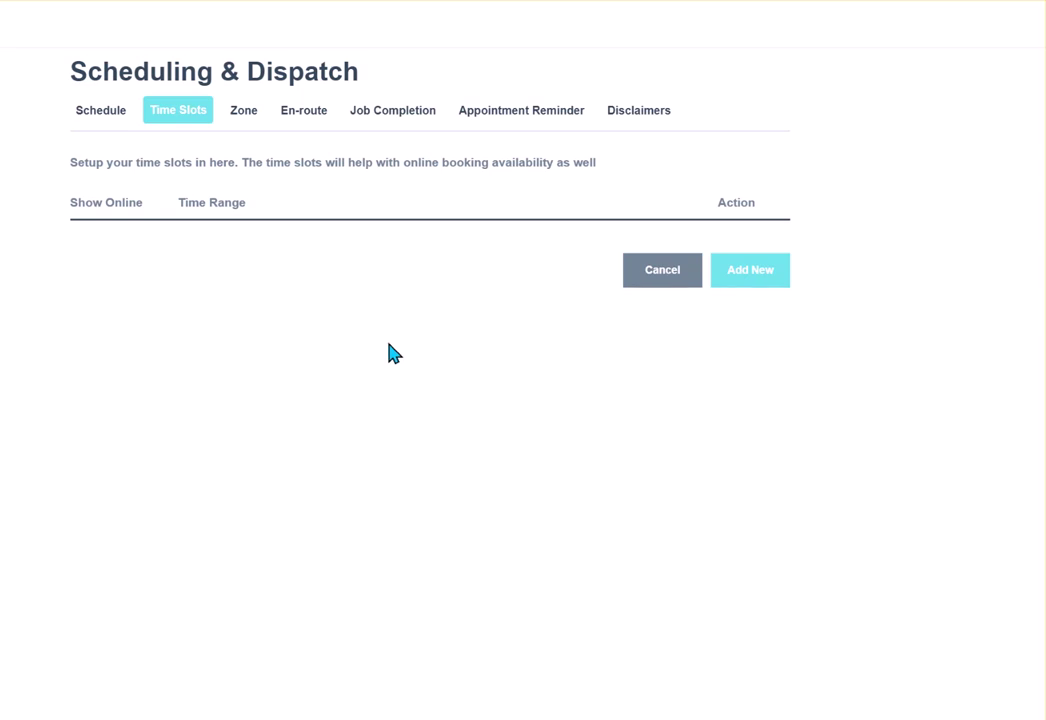
View the Zone tab and open Company Default Zone, which covers zip 10005.
{"action": "left_click", "coordinate": [243, 114]}
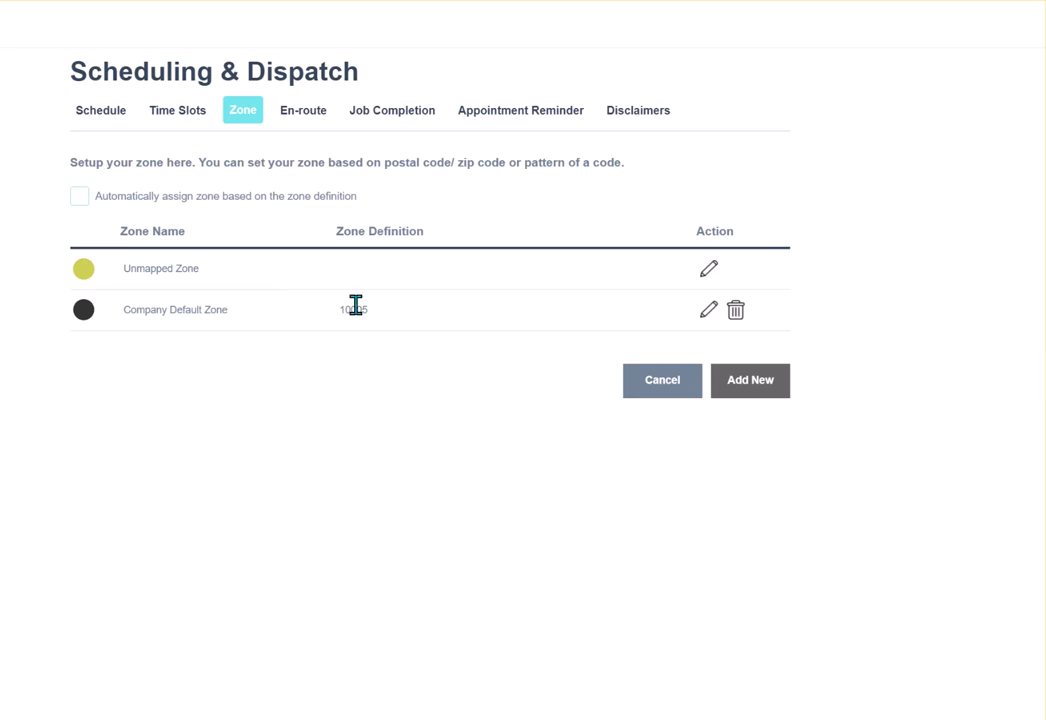
{"action": "left_click", "coordinate": [708, 310]}
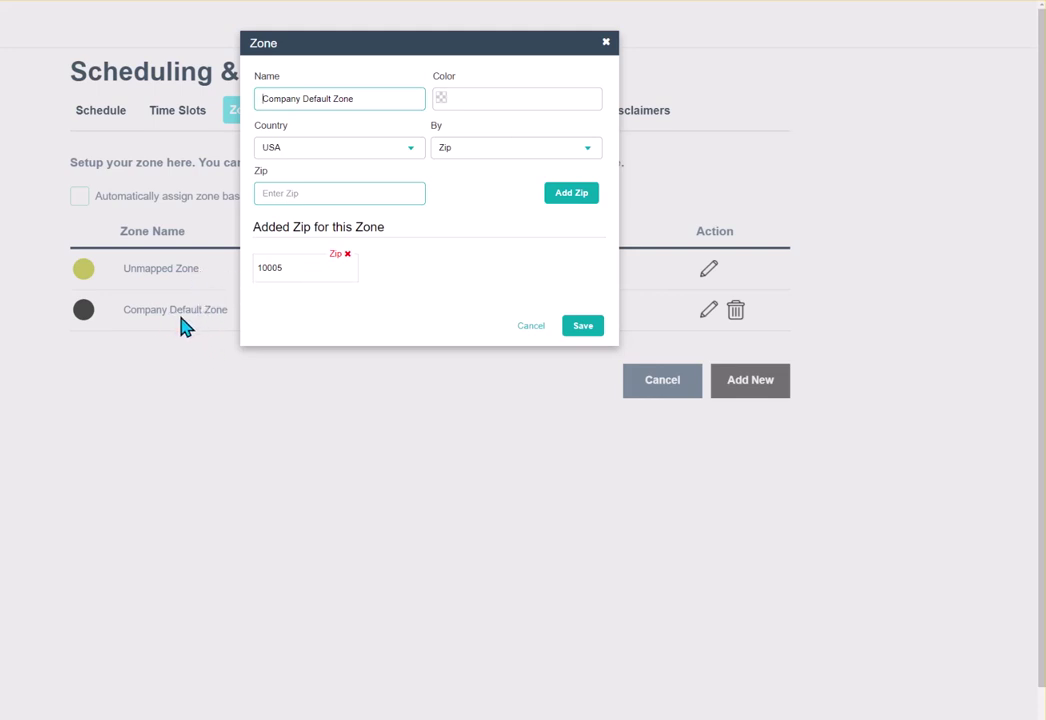
Reopen Company Default Zone and check its By choices, Zip or Zip Pattern, without saving.
{"action": "key", "text": "Return"}
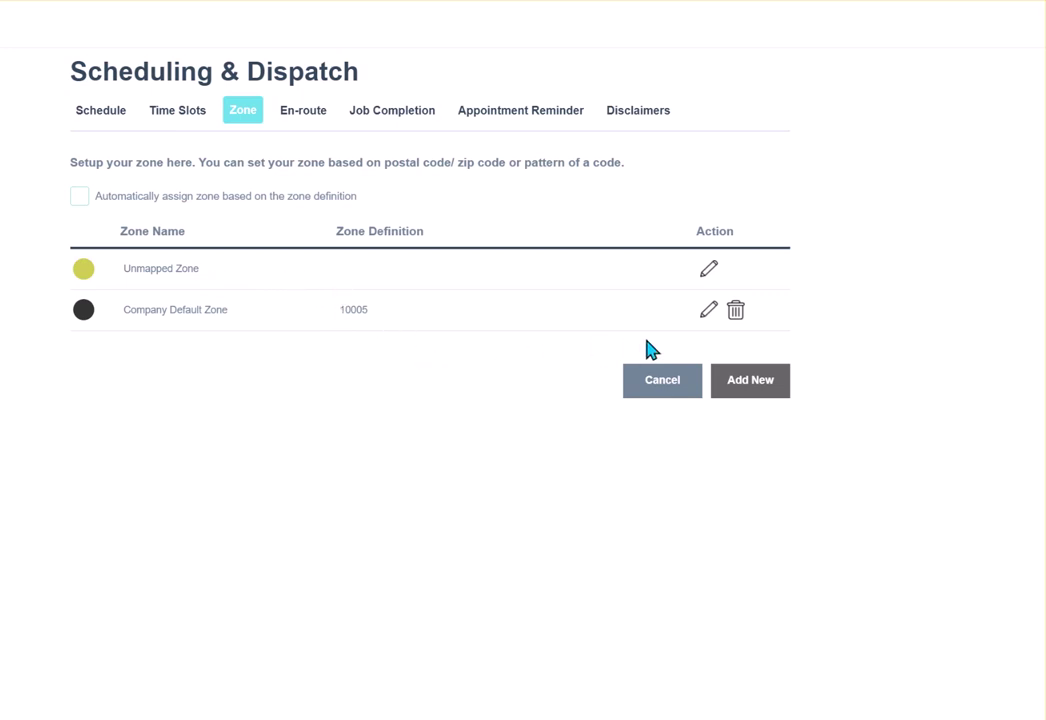
{"action": "left_click", "coordinate": [710, 313]}
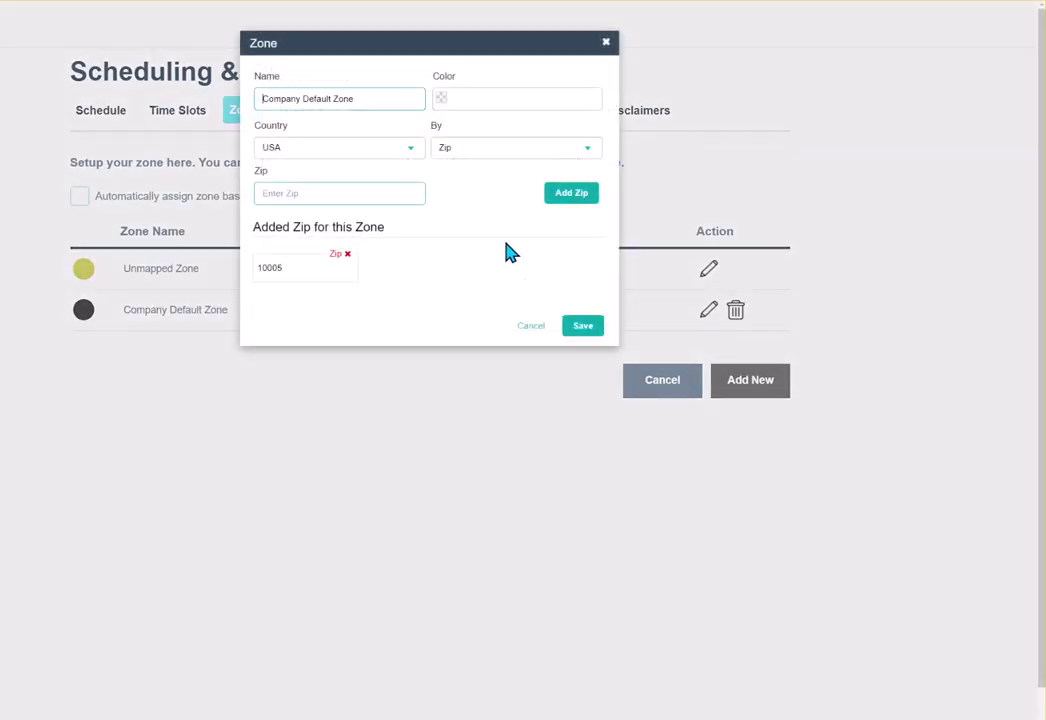
{"action": "left_click", "coordinate": [465, 152]}
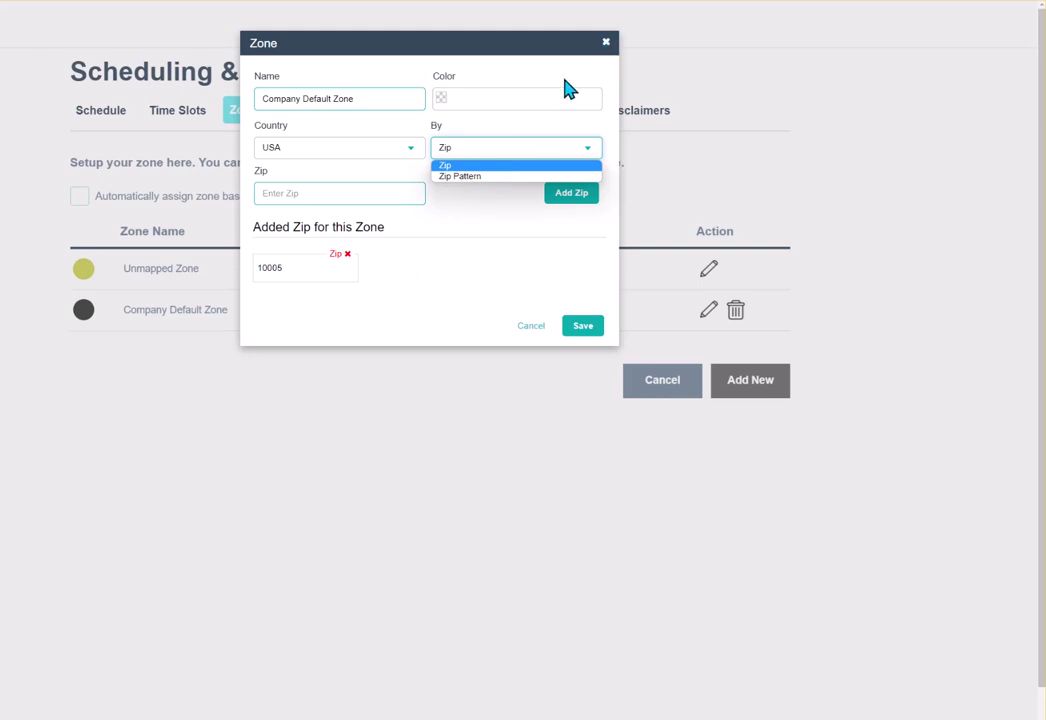
{"action": "left_click", "coordinate": [605, 43]}
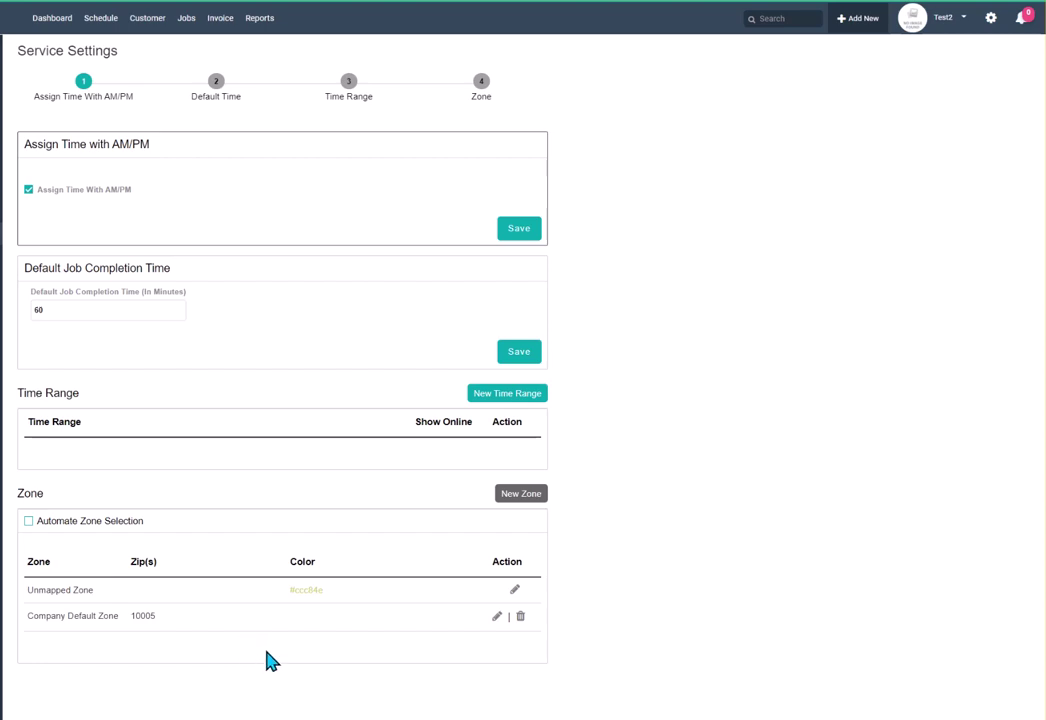
From Service Settings, open Company Default Zone and review its By options, leaving Zip.
{"action": "left_click", "coordinate": [498, 618]}
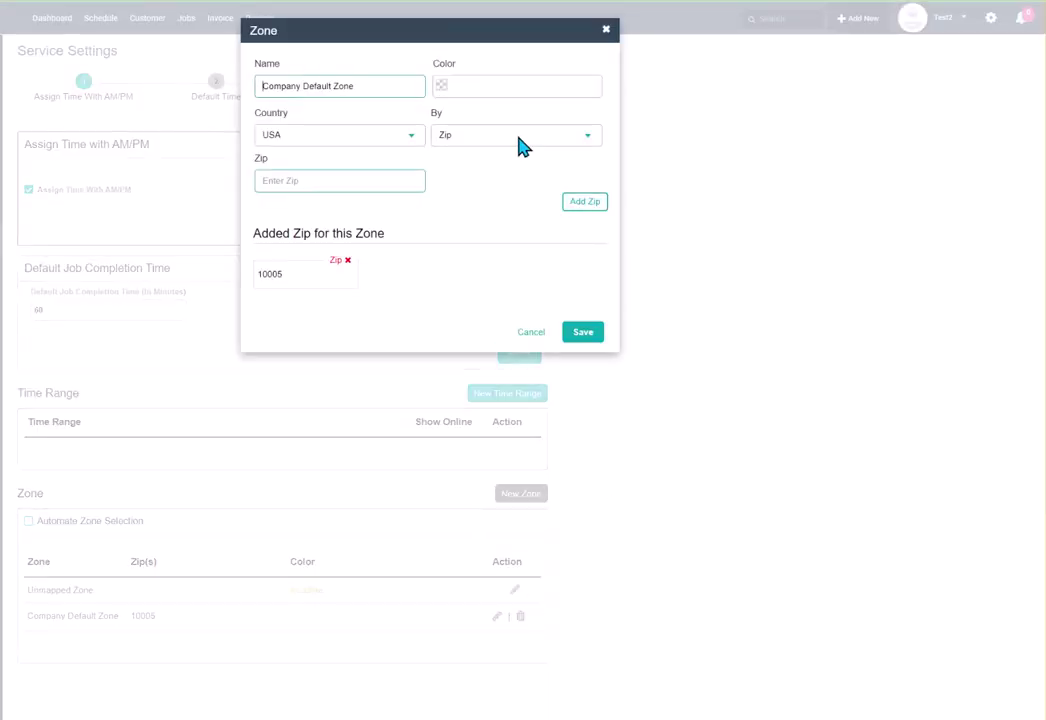
{"action": "left_click", "coordinate": [519, 144]}
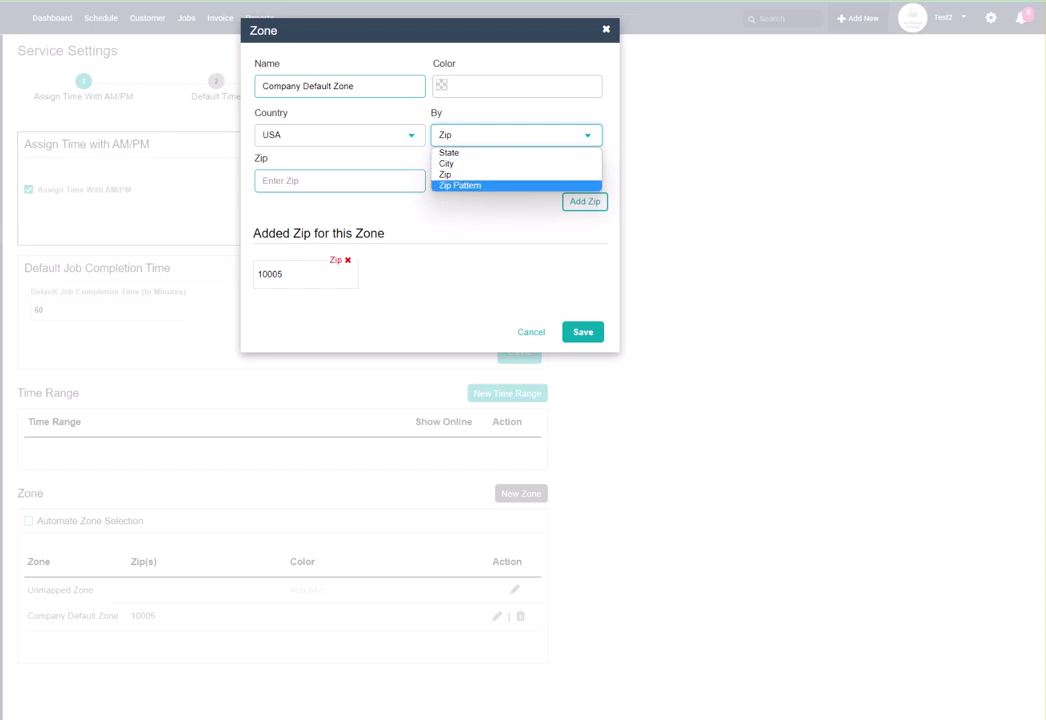
{"action": "left_click", "coordinate": [738, 170]}
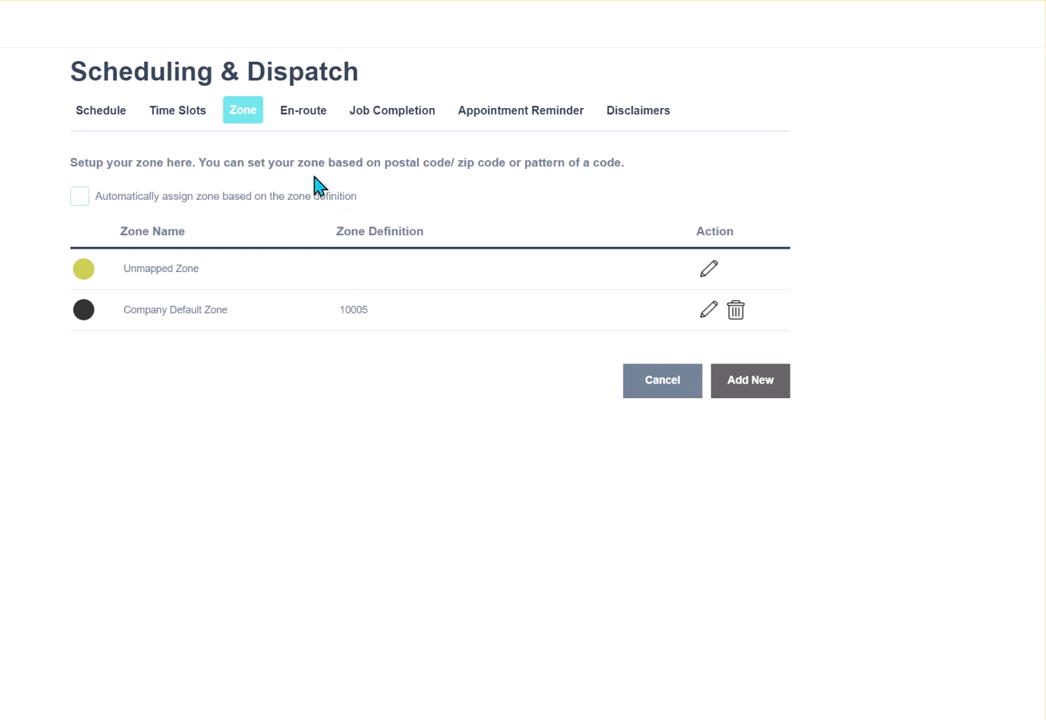
View the En-route template configuration and its email template.
{"action": "left_click", "coordinate": [301, 120]}
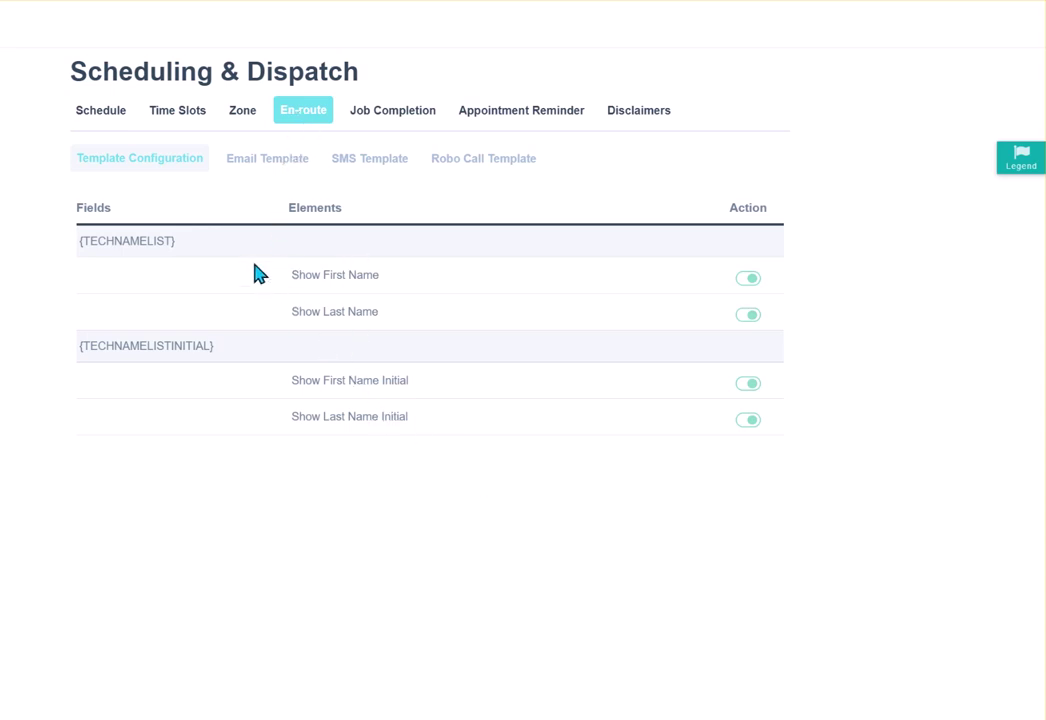
{"action": "left_click", "coordinate": [263, 172]}
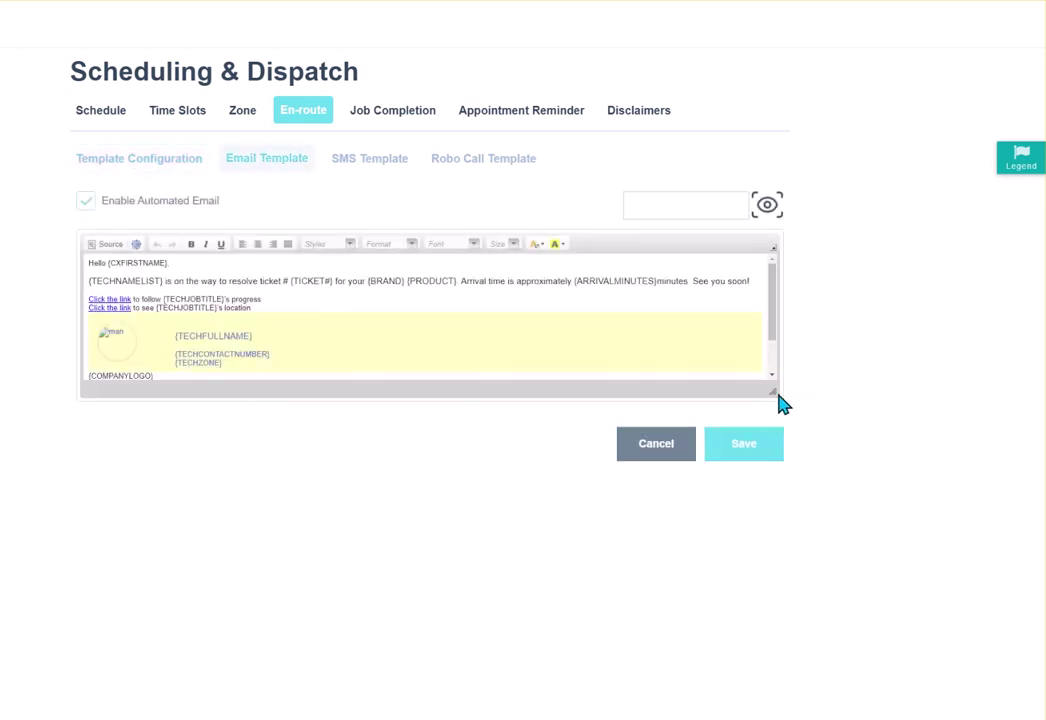
Enlarge the En-route email editor and place the cursor after 'See you soon!'.
{"action": "left_click_drag", "start_coordinate": [777, 392], "coordinate": [824, 550]}
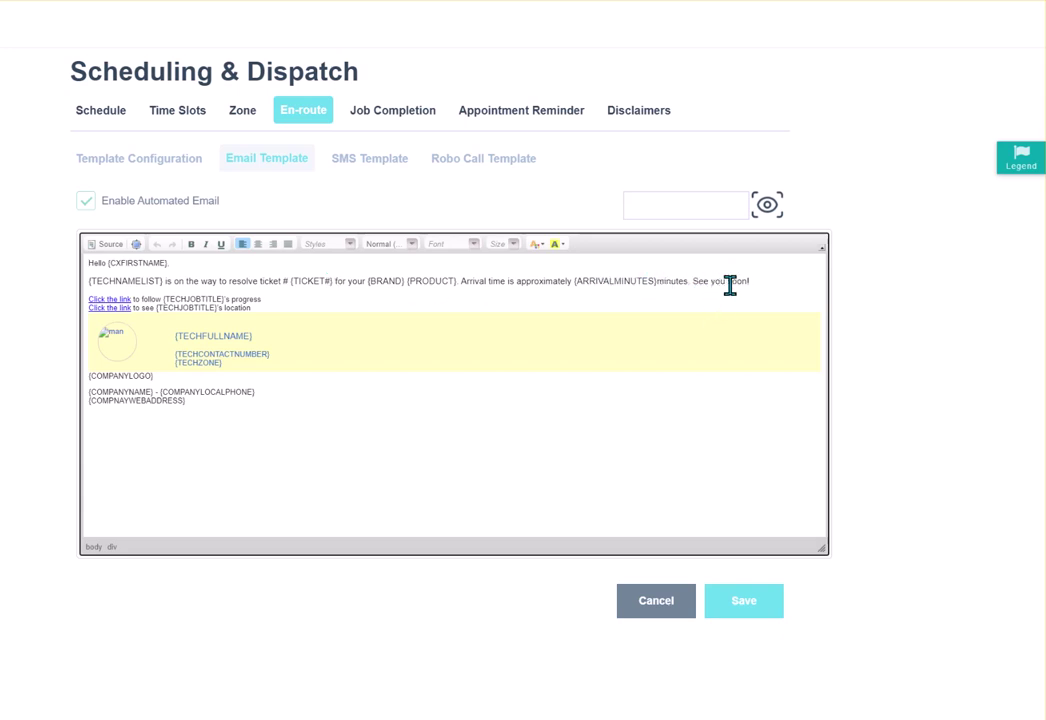
{"action": "left_click", "coordinate": [769, 289]}
Switch on Show First Name and Show Last Name so all four technician name options are enabled.
{"action": "left_click", "coordinate": [150, 163]}
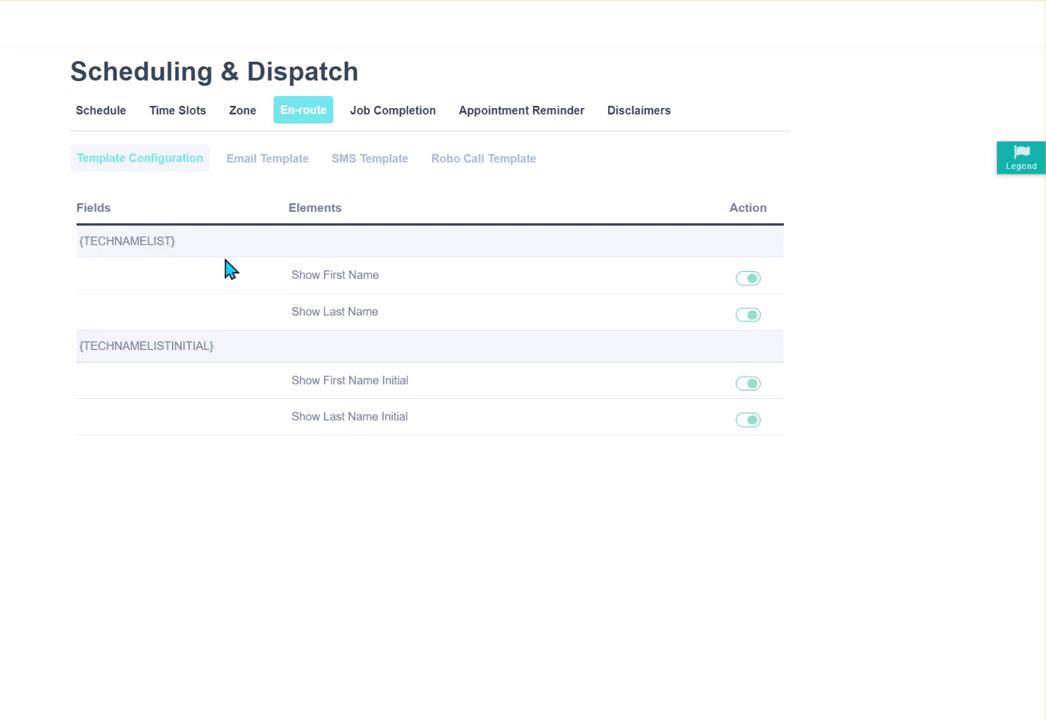
{"action": "left_click", "coordinate": [748, 282]}
{"action": "left_click", "coordinate": [748, 316]}
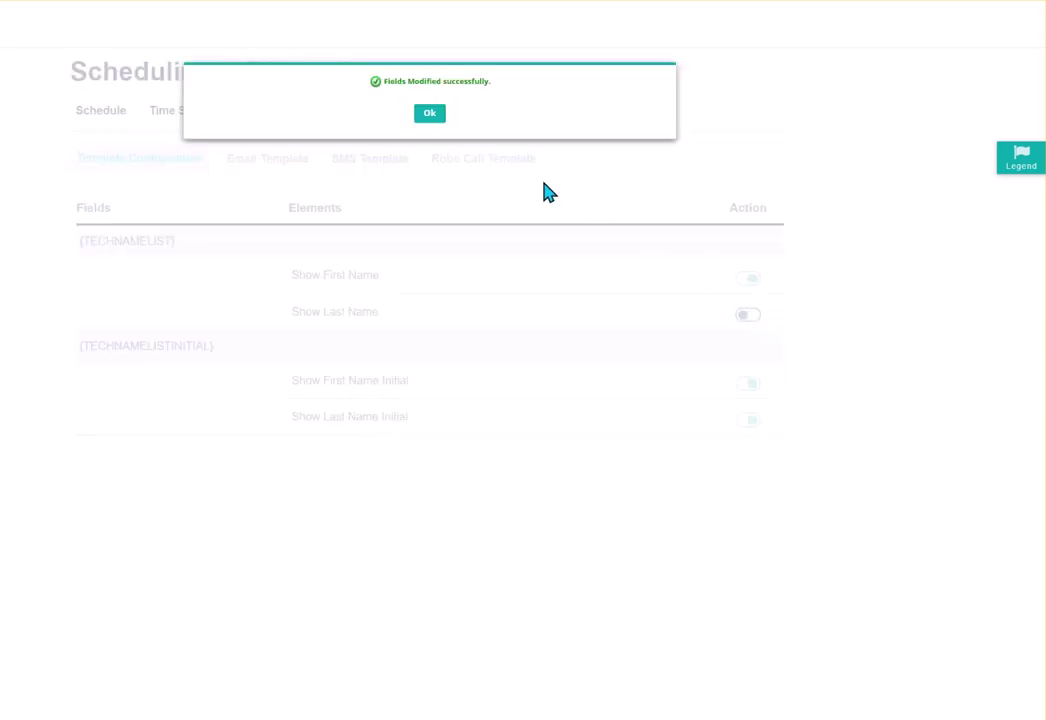
{"action": "left_click", "coordinate": [430, 114]}
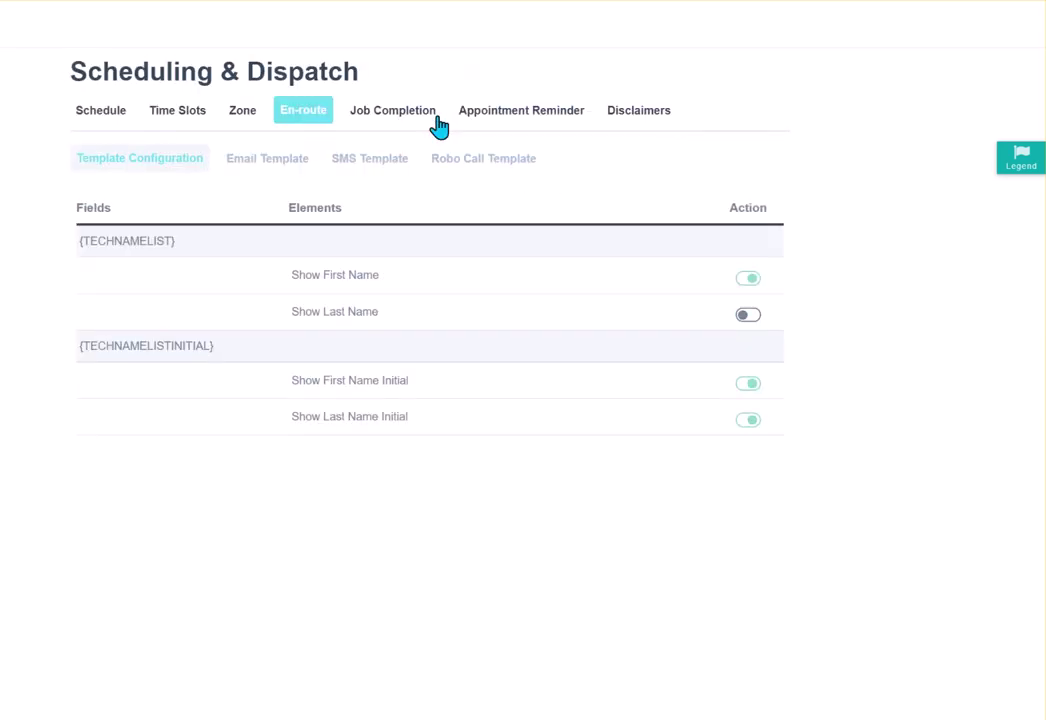
{"action": "left_click", "coordinate": [748, 316]}
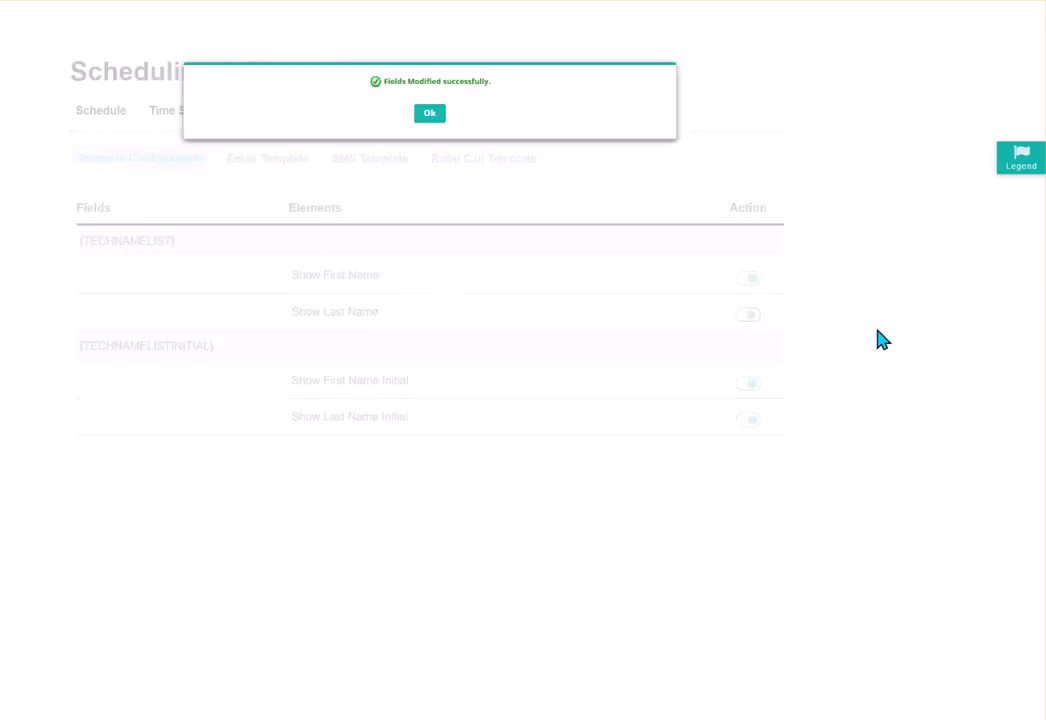
{"action": "left_click", "coordinate": [434, 115]}
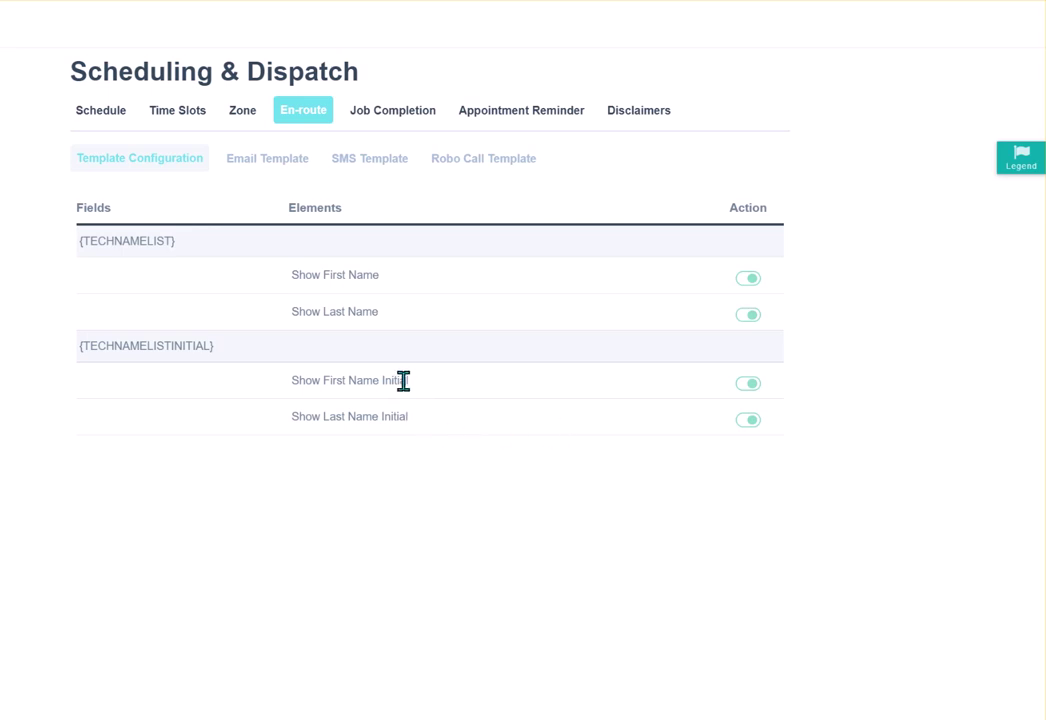
{"action": "left_click", "coordinate": [282, 170]}
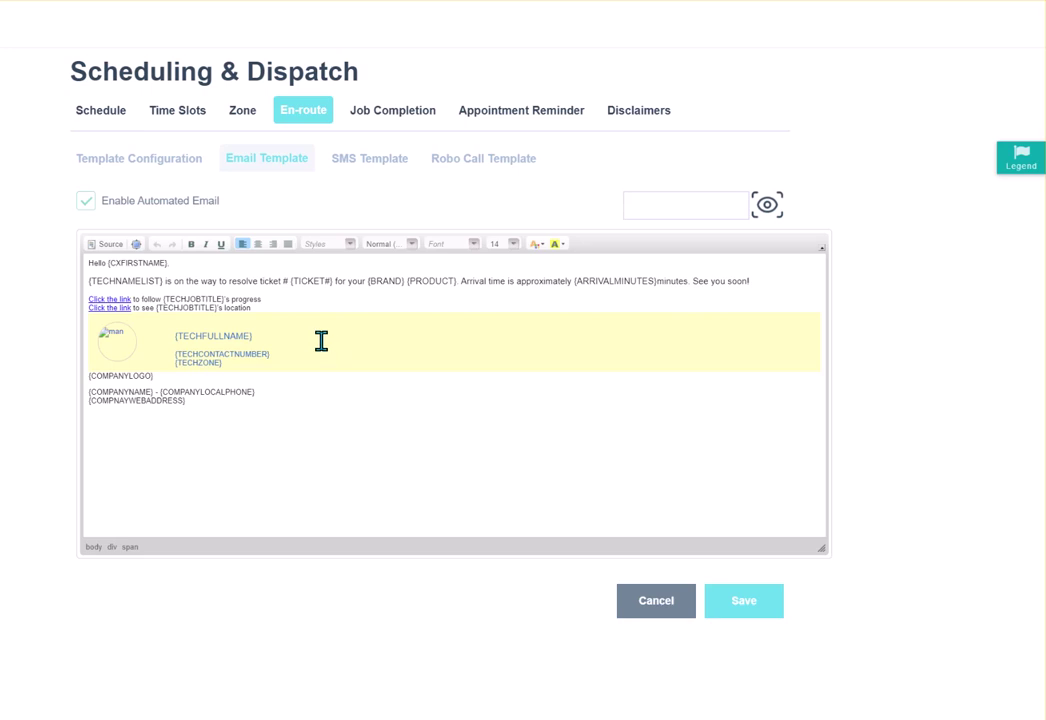
Select the preview value field beside the eye icon above the En-route email editor.
{"action": "left_click", "coordinate": [664, 208]}
Review the En-route SMS message, then the Robo Call message with its ETA placeholder.
{"action": "left_click", "coordinate": [374, 170]}
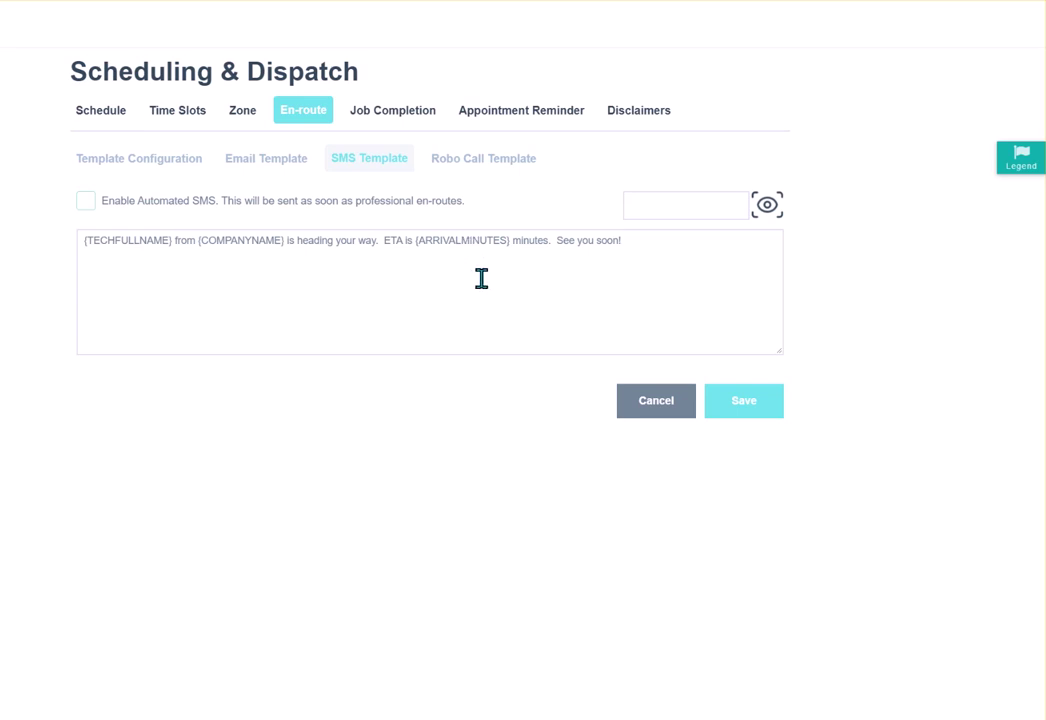
{"action": "left_click", "coordinate": [503, 165]}
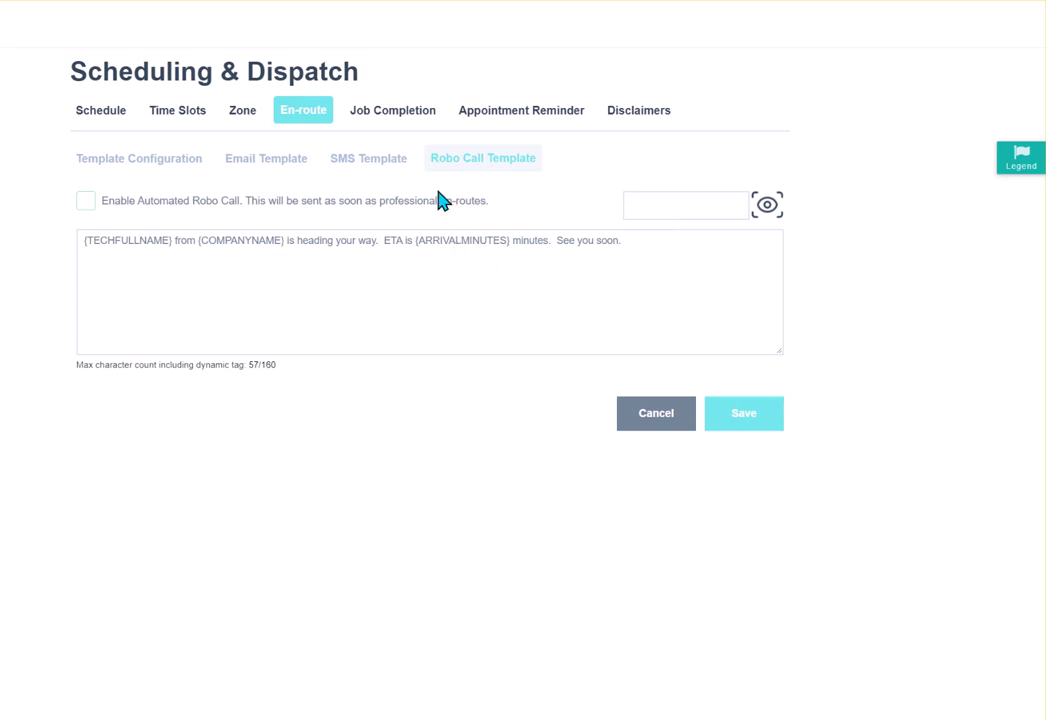
Switch to the Job Completion notification settings.
{"action": "left_click", "coordinate": [405, 114]}
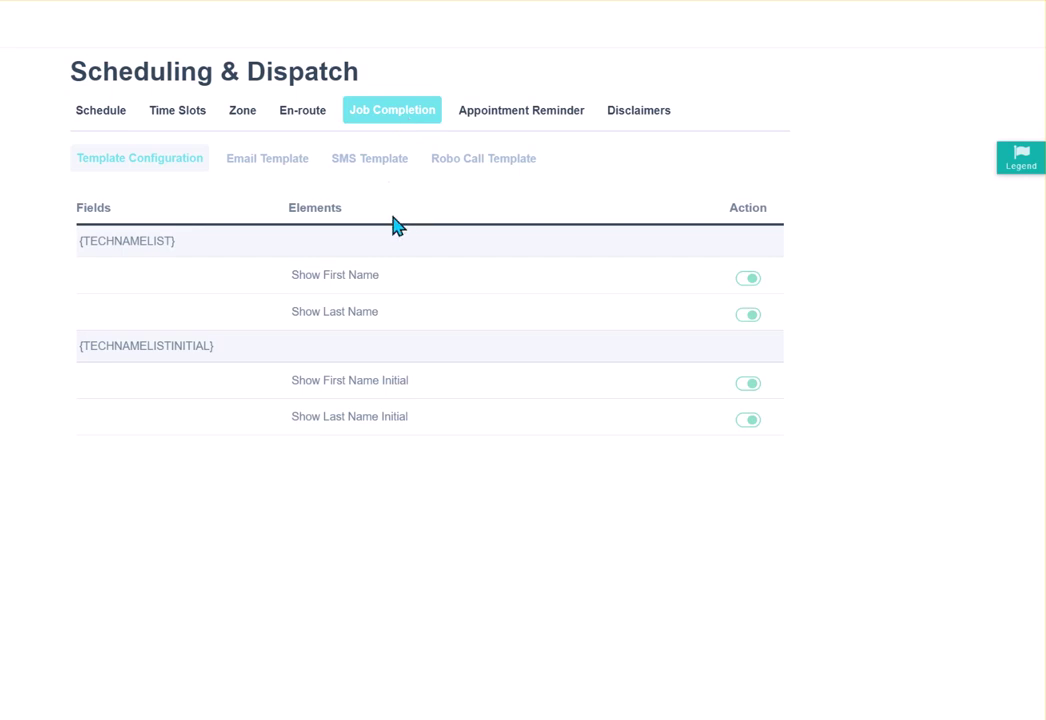
Show the Job Completion email template and enlarge its editor to reveal the full message.
{"action": "left_click", "coordinate": [260, 160]}
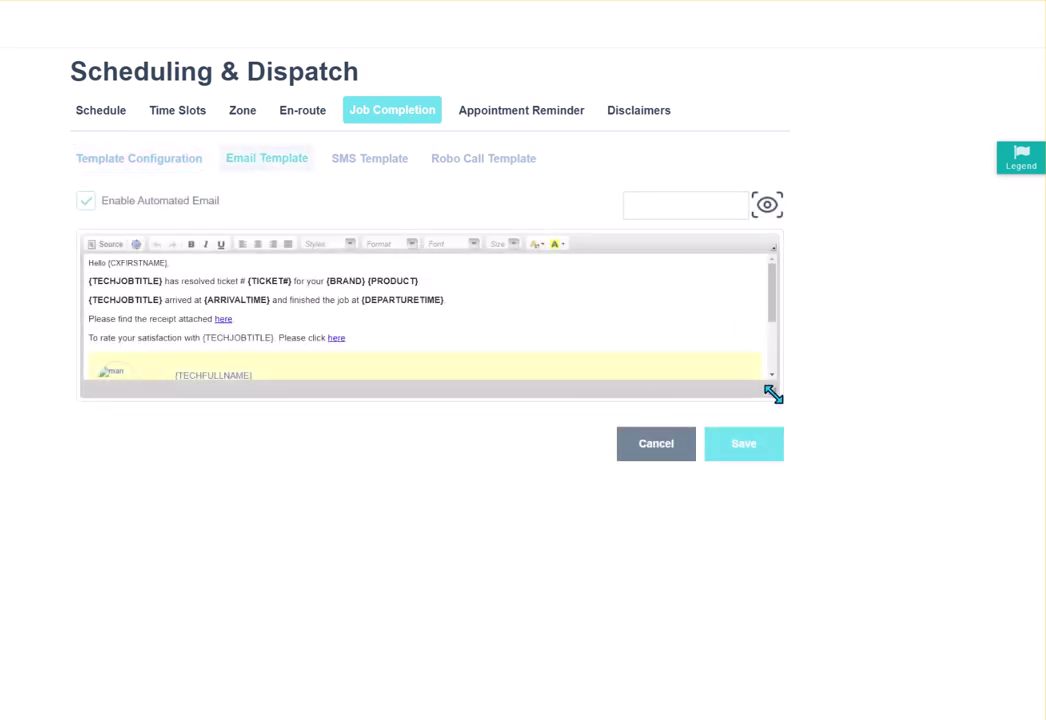
{"action": "left_click_drag", "start_coordinate": [773, 393], "coordinate": [822, 556]}
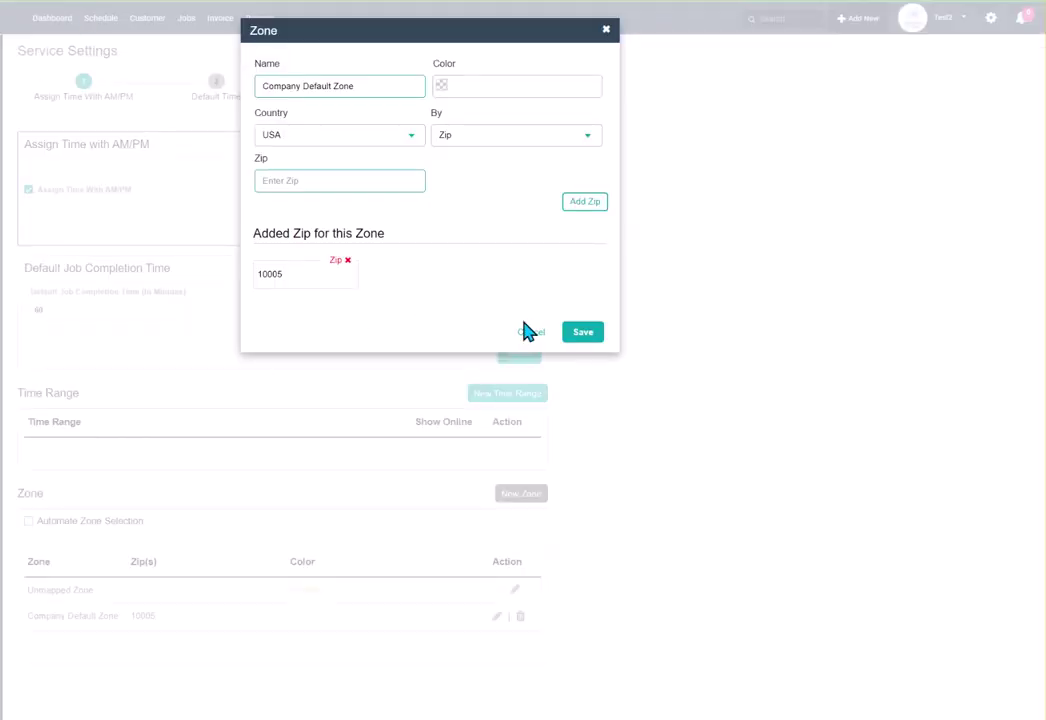
Close the zone dialog, delete everything below 'Hello {CXFIRSTNAME},', view the HTML source, then reload.
{"action": "left_click", "coordinate": [529, 332]}
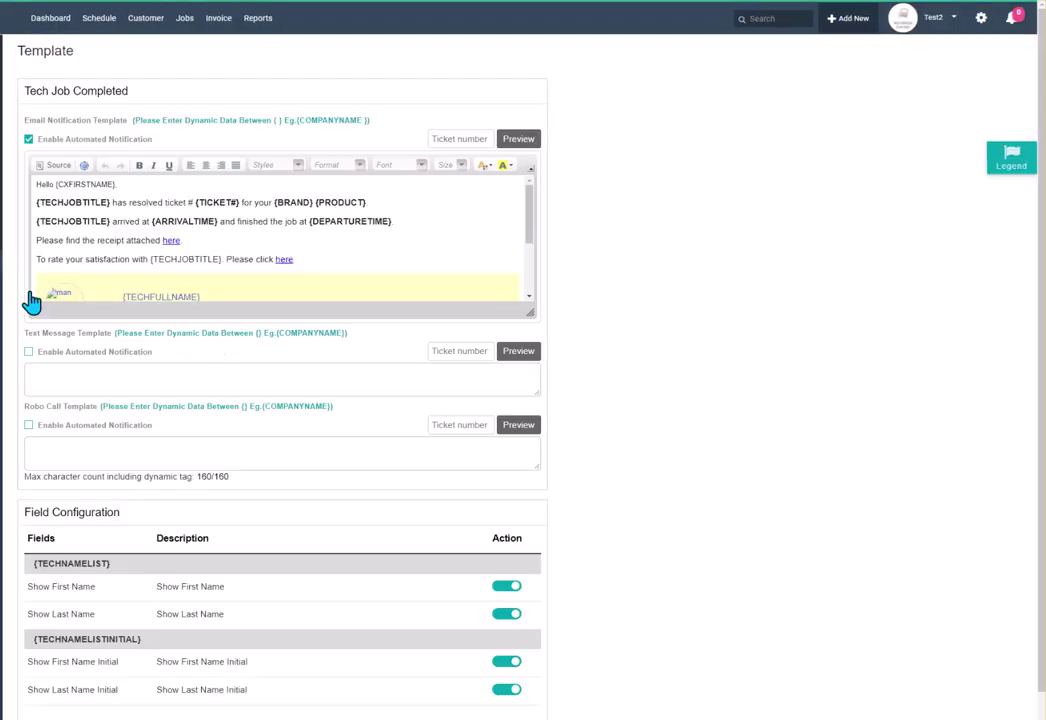
{"action": "left_click_drag", "start_coordinate": [529, 315], "coordinate": [716, 506]}
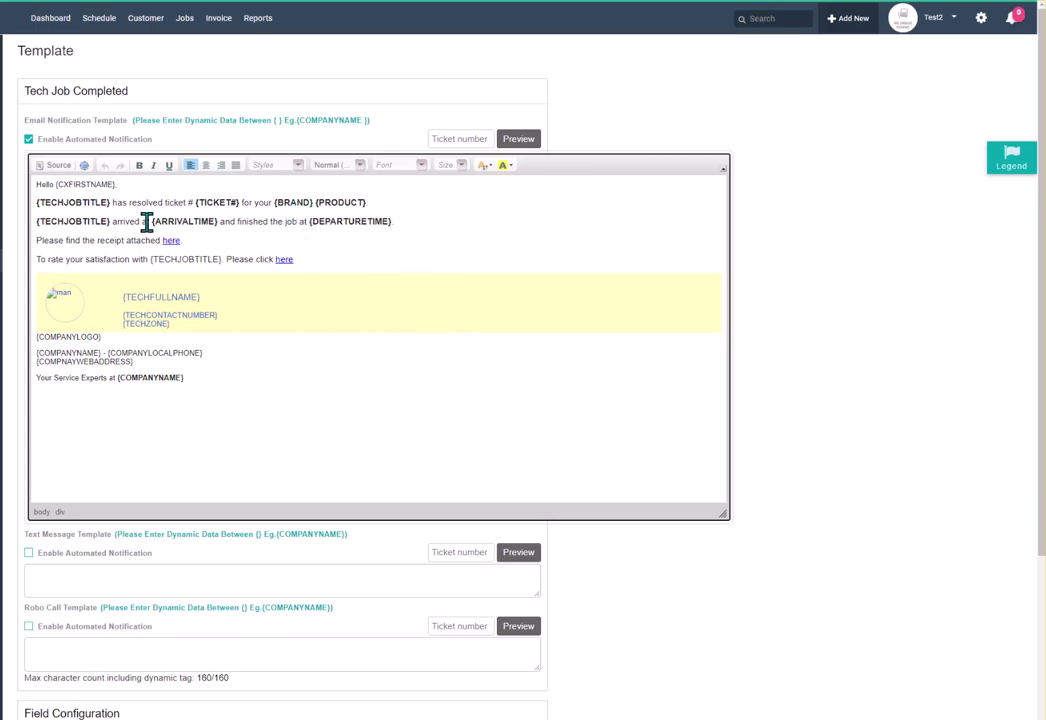
{"action": "left_click_drag", "start_coordinate": [252, 399], "coordinate": [37, 203]}
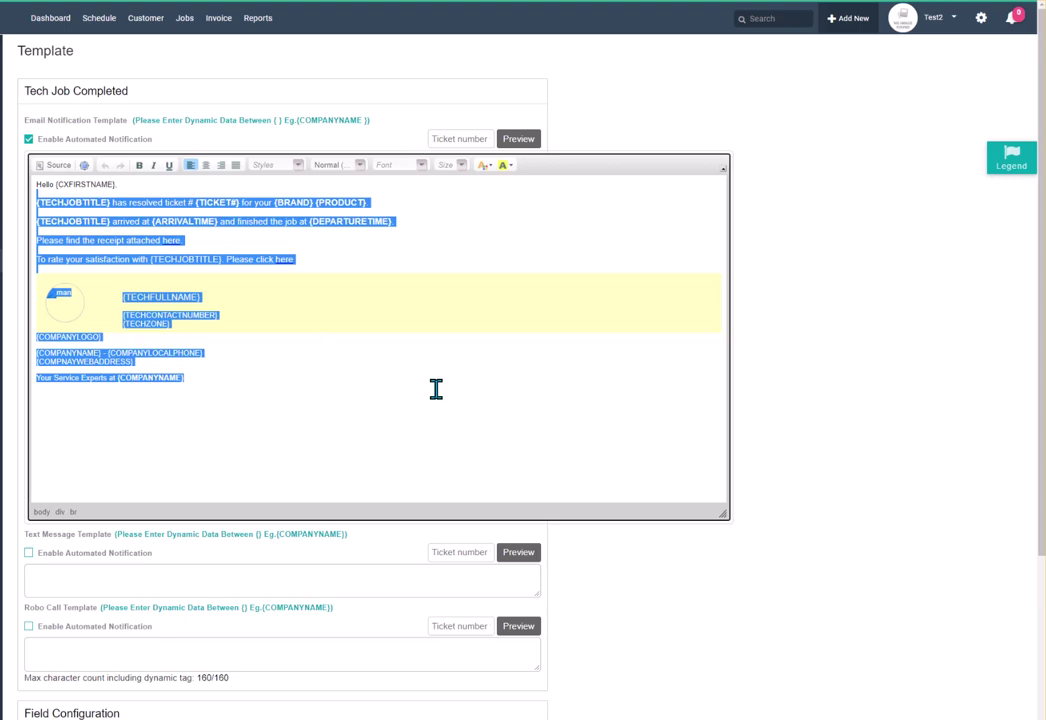
{"action": "key", "text": "Delete"}
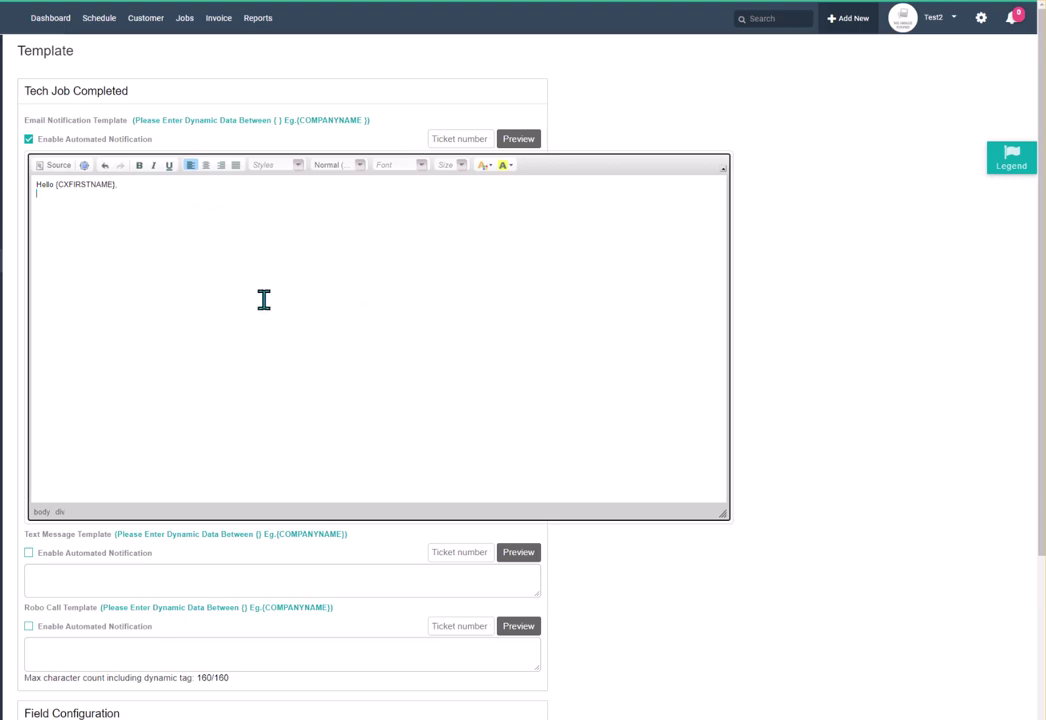
{"action": "left_click", "coordinate": [55, 167]}
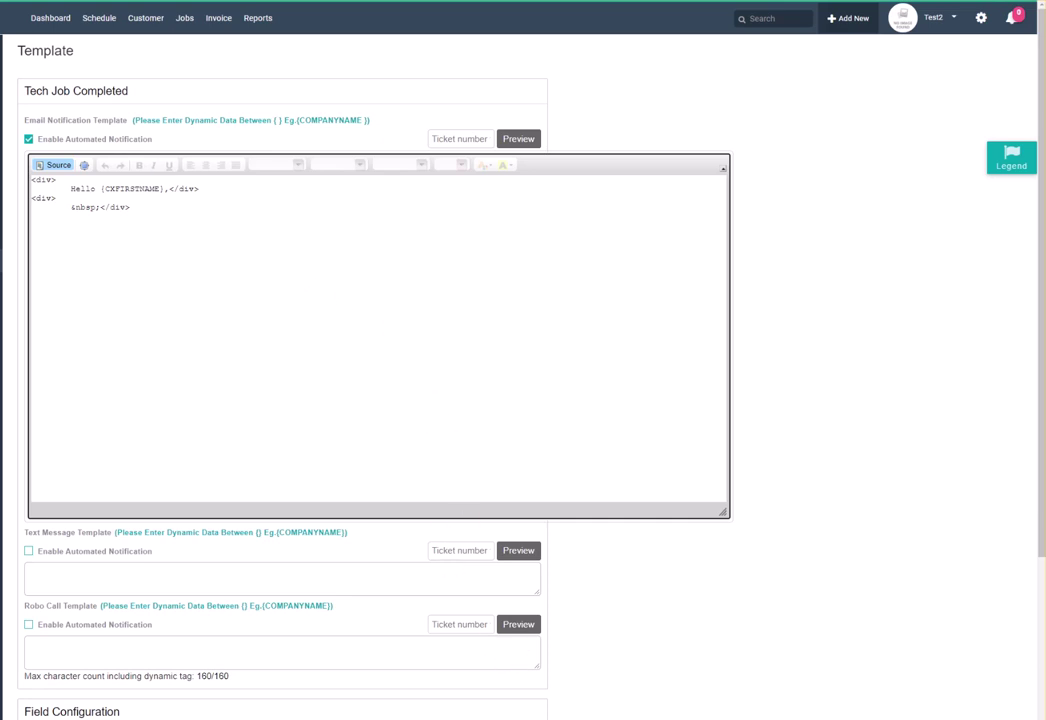
{"action": "key", "text": "F5"}
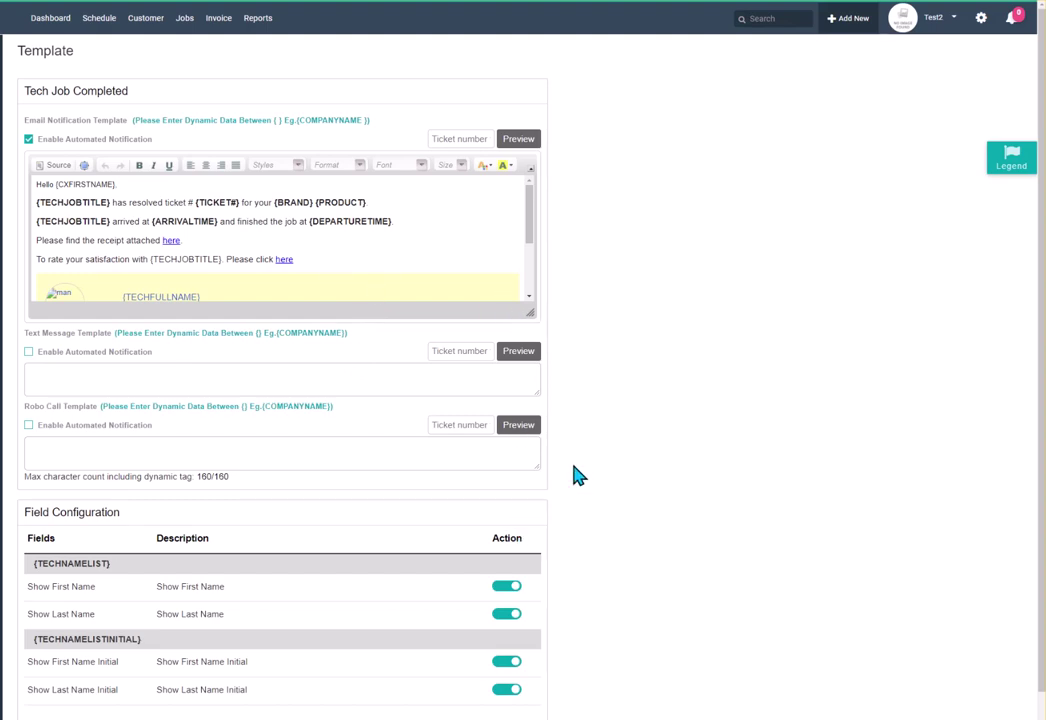
Enlarge the email editor to confirm the full Job Completion resolved-ticket message is restored.
{"action": "scroll", "coordinate": [578, 475], "scroll_direction": "down", "scroll_amount": 1}
{"action": "scroll", "coordinate": [698, 480], "scroll_direction": "up", "scroll_amount": 1}
{"action": "left_click_drag", "start_coordinate": [529, 311], "coordinate": [631, 506]}
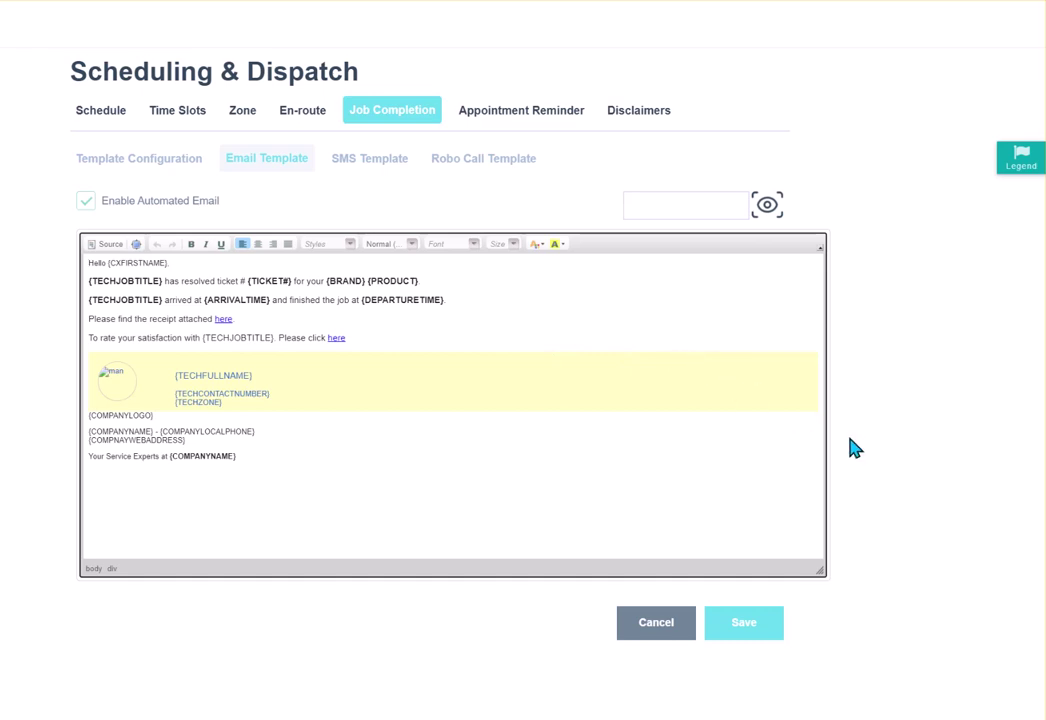
View the empty Job Completion SMS and robo call templates.
{"action": "left_click", "coordinate": [386, 161]}
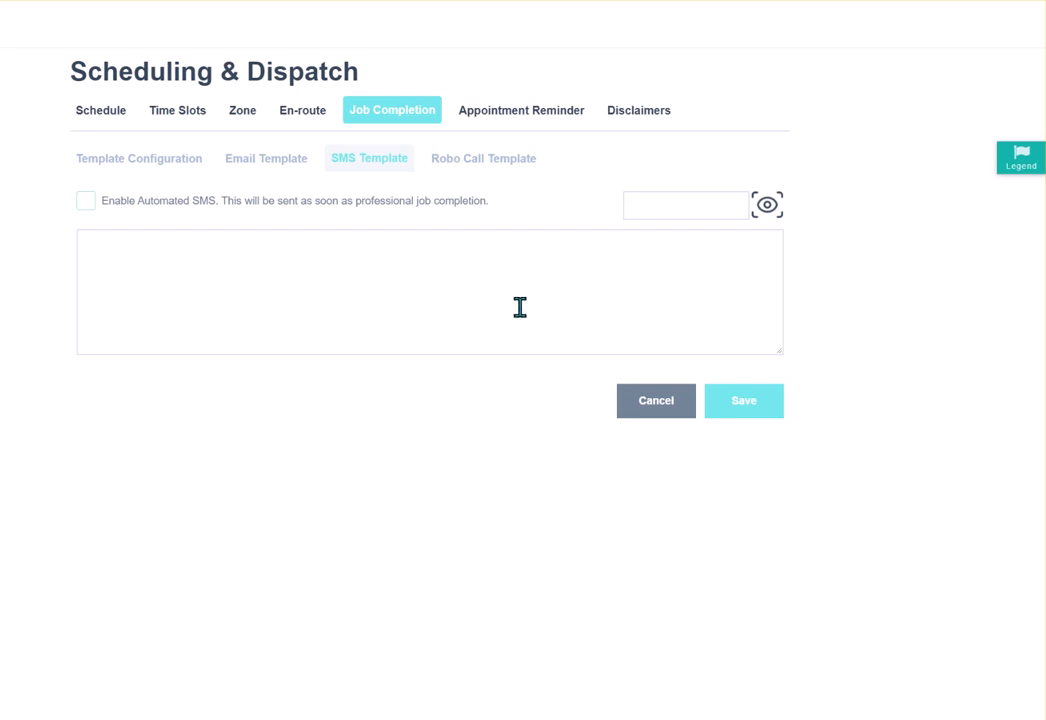
{"action": "left_click", "coordinate": [469, 164]}
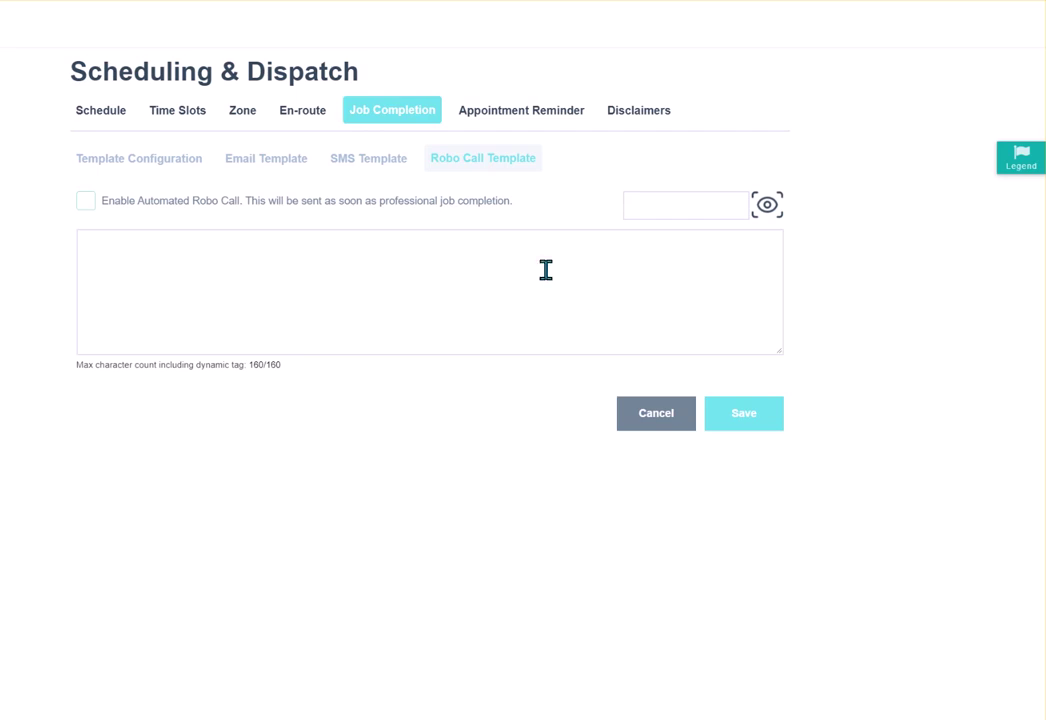
{"action": "left_click", "coordinate": [523, 118]}
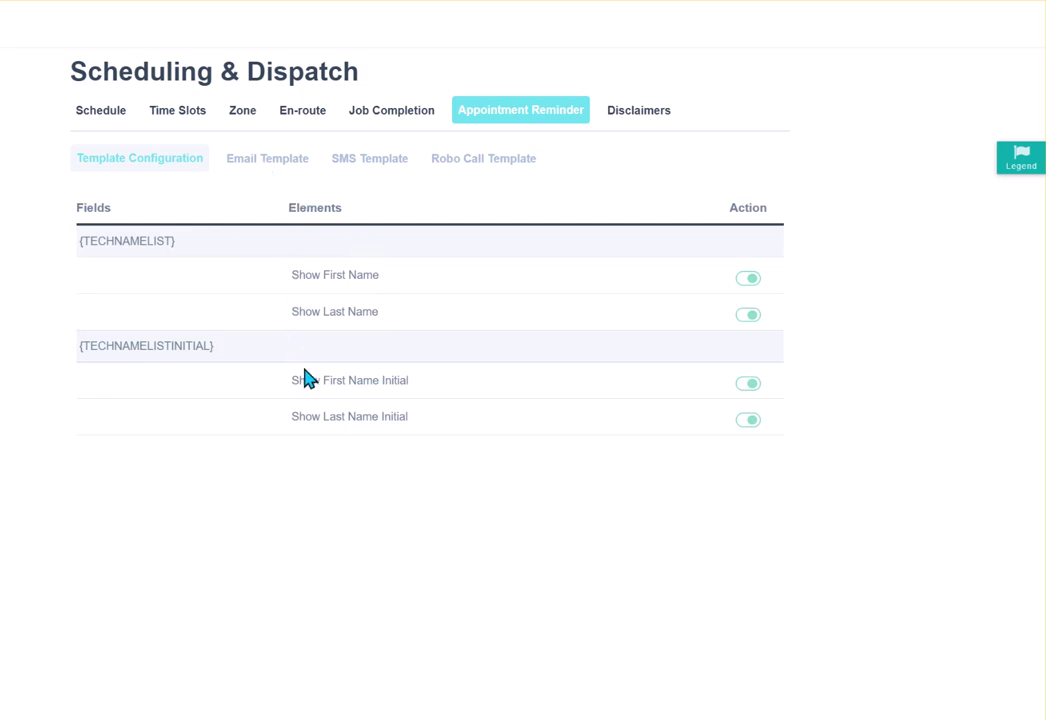
View the Appointment Reminder email template with the editor enlarged to show the whole message.
{"action": "left_click", "coordinate": [274, 161]}
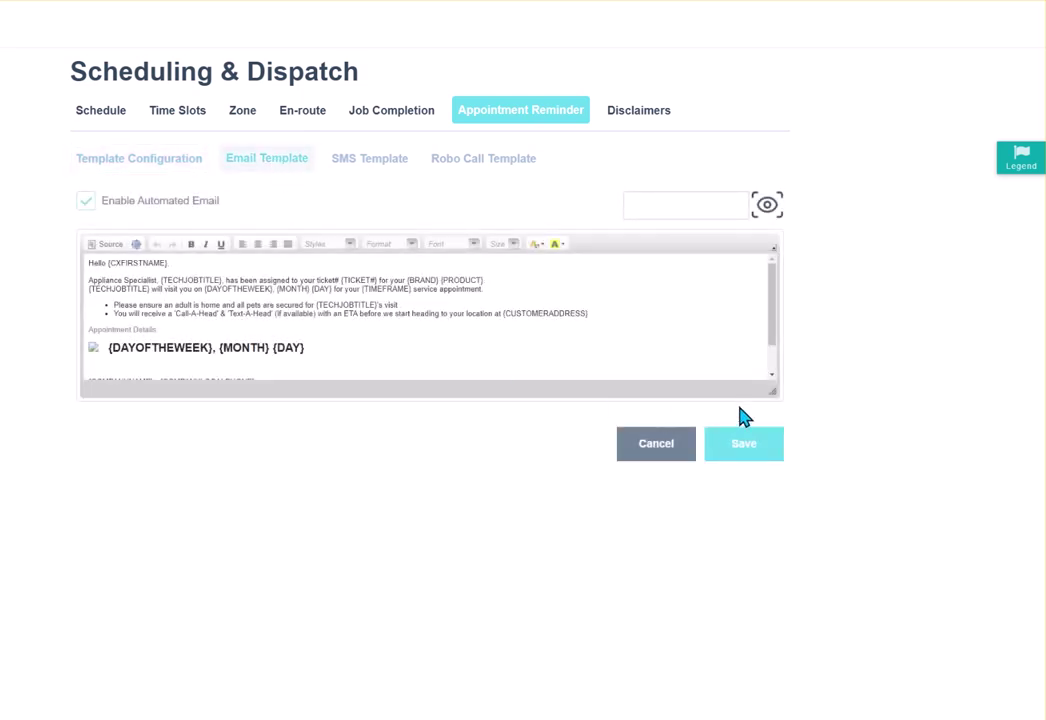
{"action": "left_click_drag", "start_coordinate": [770, 390], "coordinate": [810, 528]}
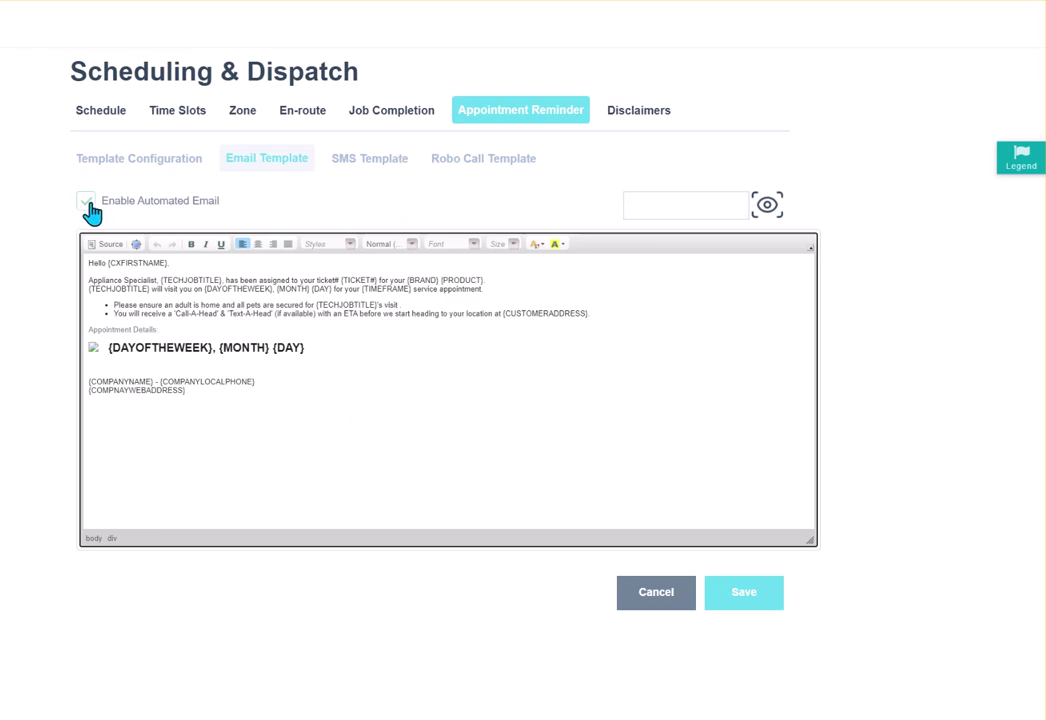
{"action": "left_click", "coordinate": [340, 165]}
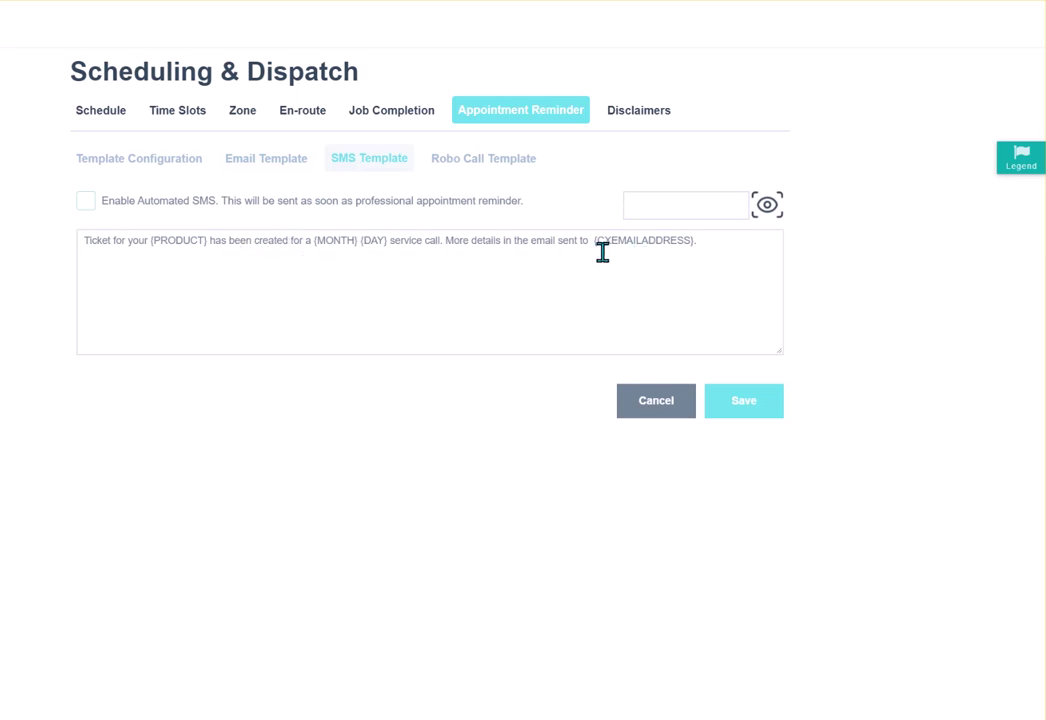
Enable automated SMS for appointment reminders, then view the robo call template alongside the tag legend.
{"action": "left_click", "coordinate": [89, 206]}
{"action": "left_click", "coordinate": [498, 166]}
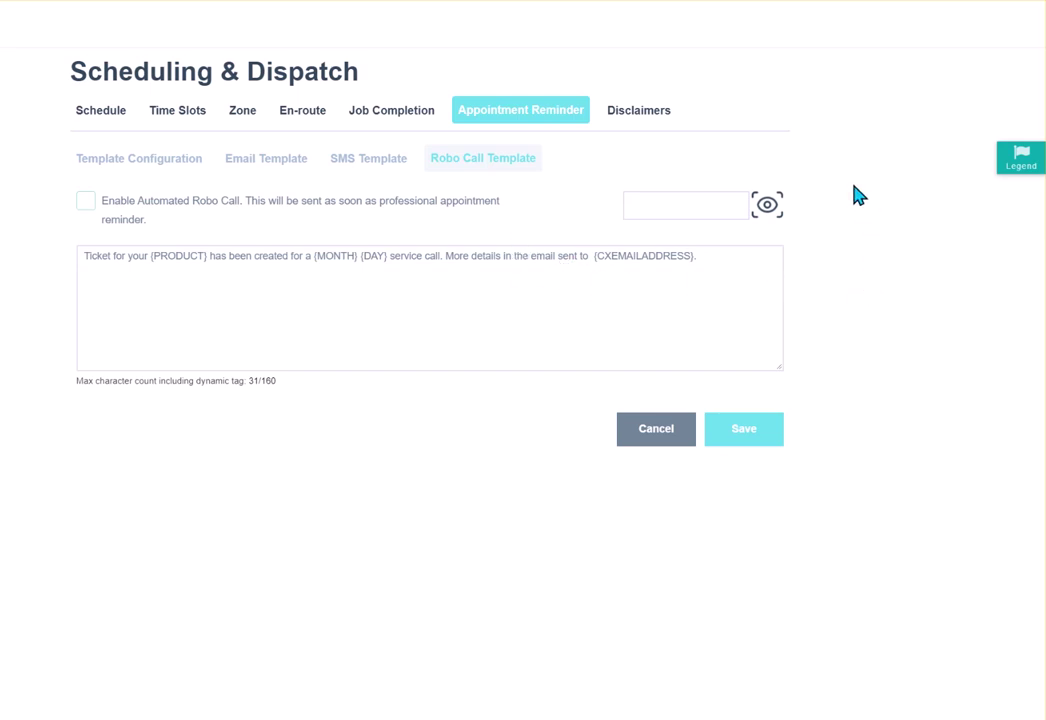
{"action": "left_click", "coordinate": [1020, 162]}
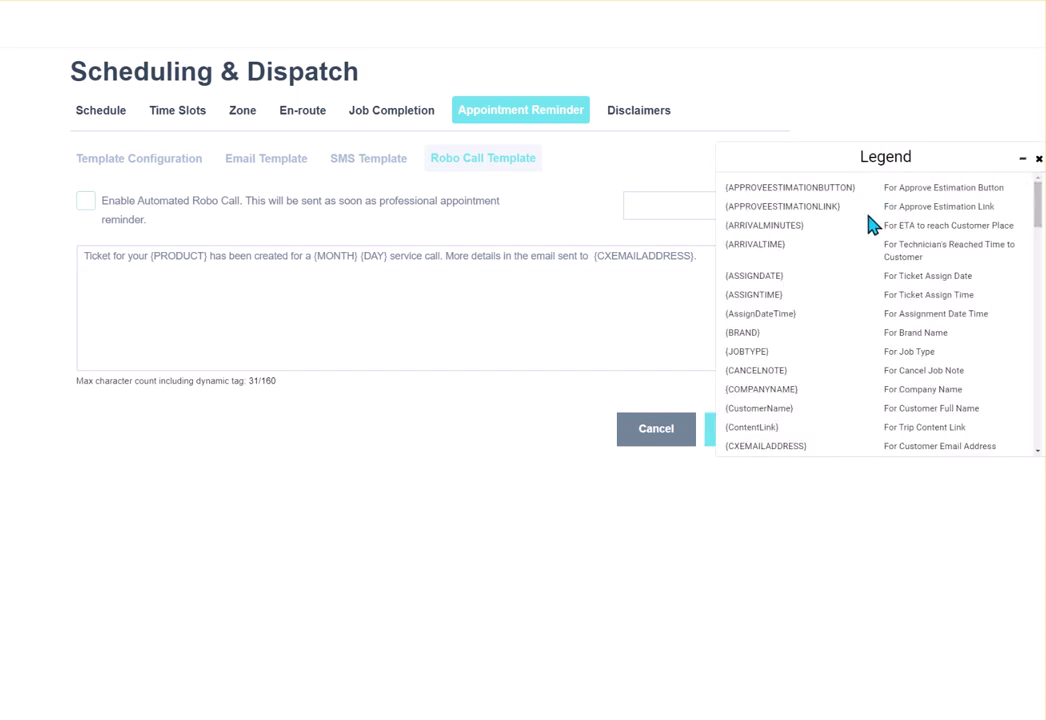
Scroll down the tag legend and start selecting the {COMPANYLOGOROUND} tag.
{"action": "scroll", "coordinate": [868, 225], "scroll_direction": "down", "scroll_amount": 5}
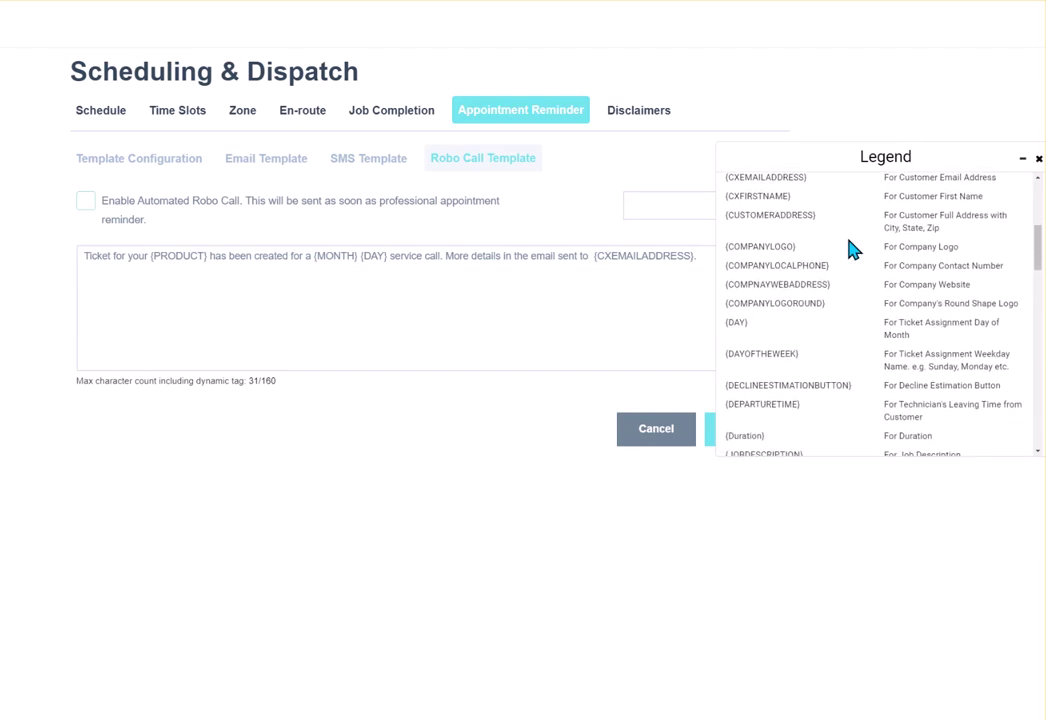
{"action": "scroll", "coordinate": [852, 249], "scroll_direction": "down", "scroll_amount": 1}
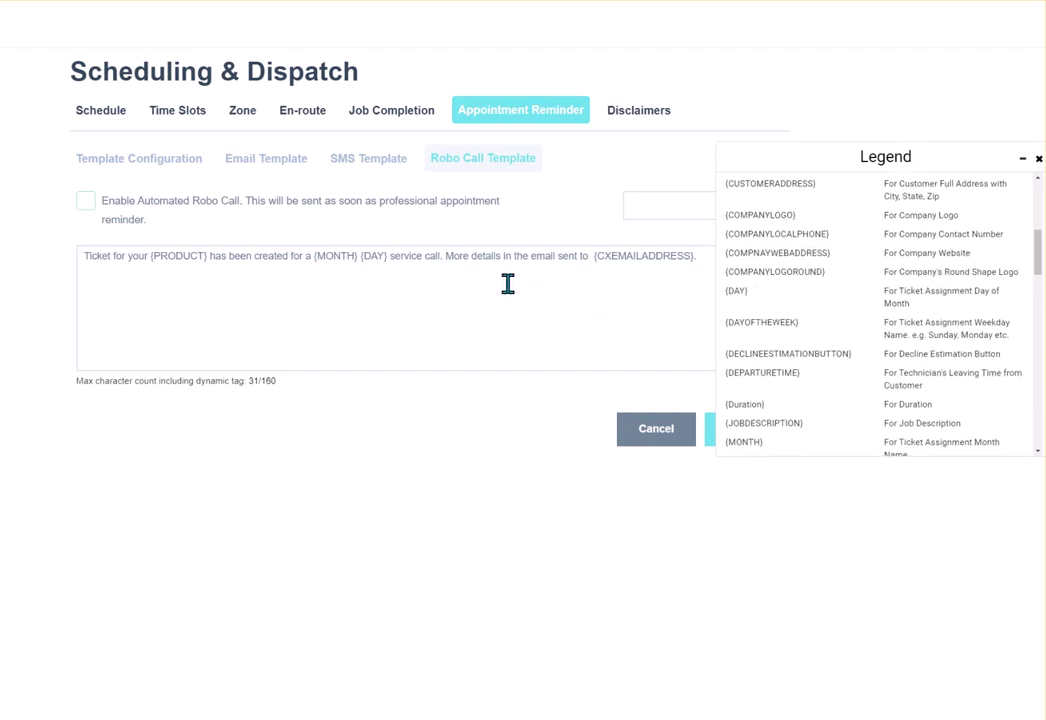
{"action": "scroll", "coordinate": [848, 292], "scroll_direction": "down", "scroll_amount": 1}
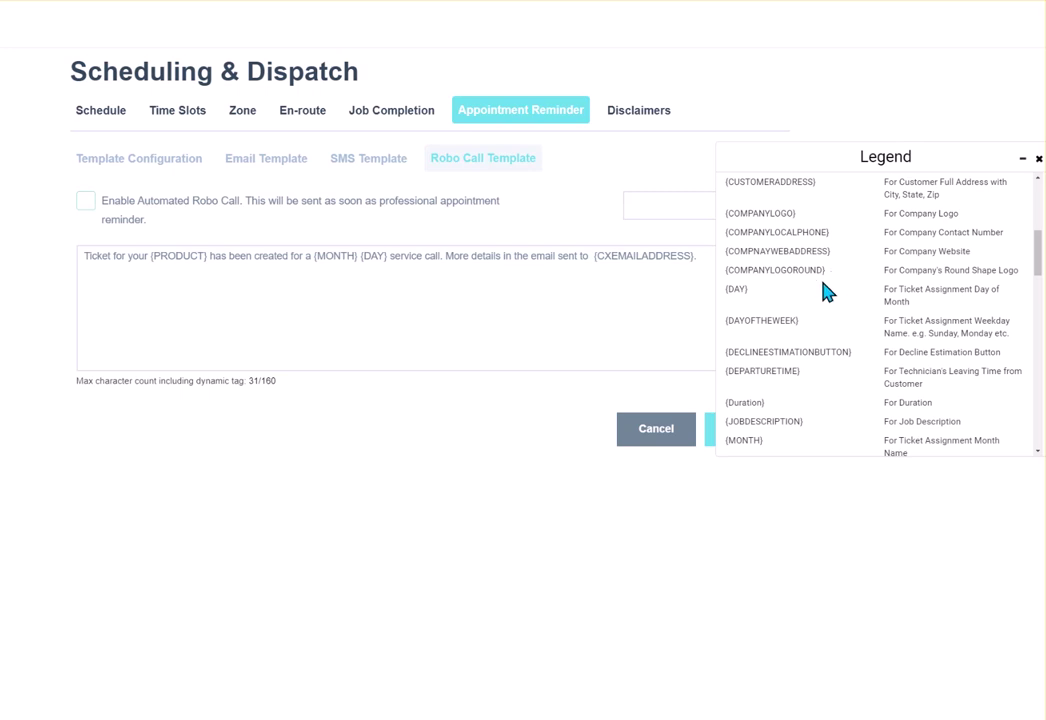
{"action": "left_click_drag", "start_coordinate": [825, 272], "coordinate": [722, 269]}
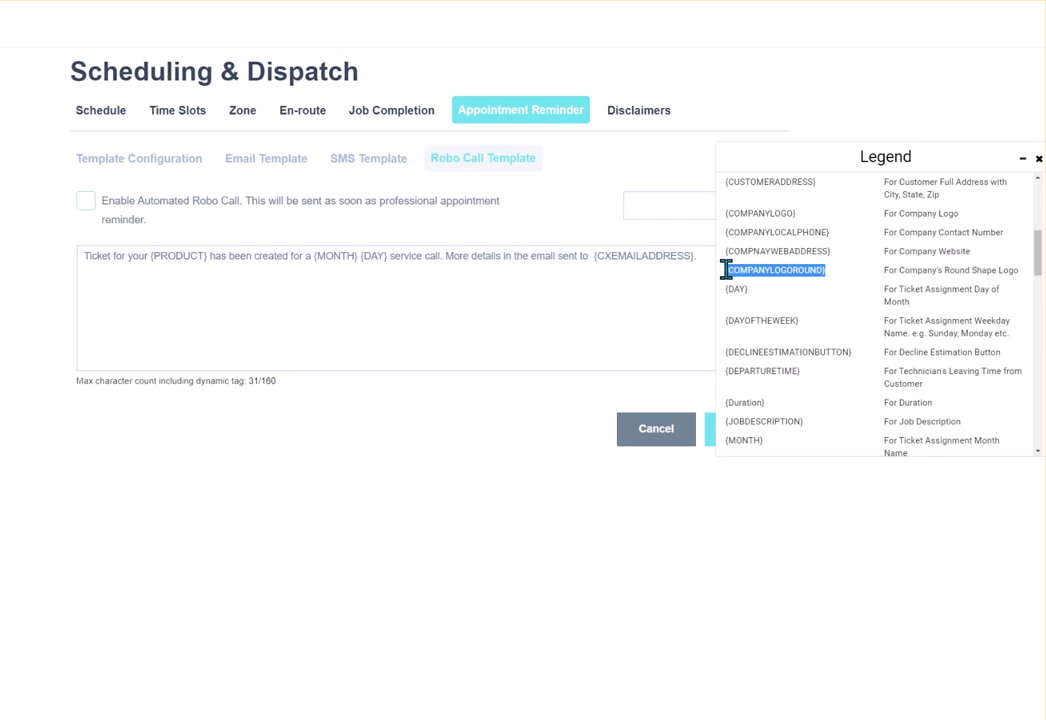
Copy the {COMPANYLOGOROUND} tag from the legend.
{"action": "right_click", "coordinate": [778, 268]}
{"action": "left_click", "coordinate": [805, 279]}
{"action": "left_click", "coordinate": [88, 257]}
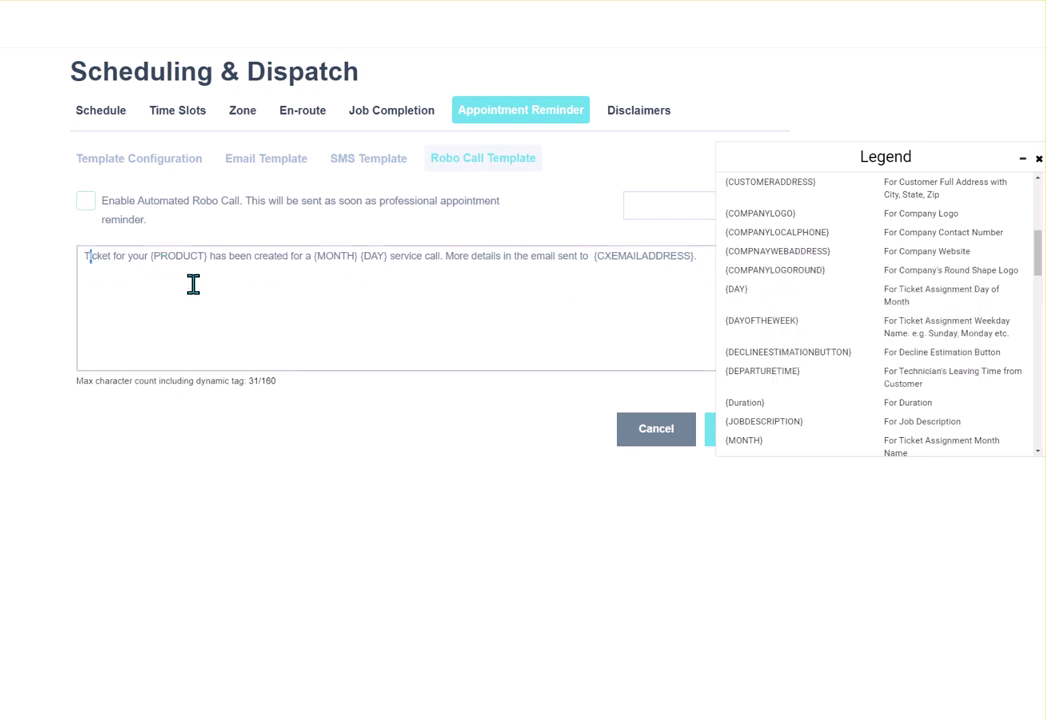
{"action": "left_click", "coordinate": [707, 257]}
Paste {COMPANYLOGOROUND} on the empty line below the email signature, then collapse the legend.
{"action": "left_click", "coordinate": [278, 164]}
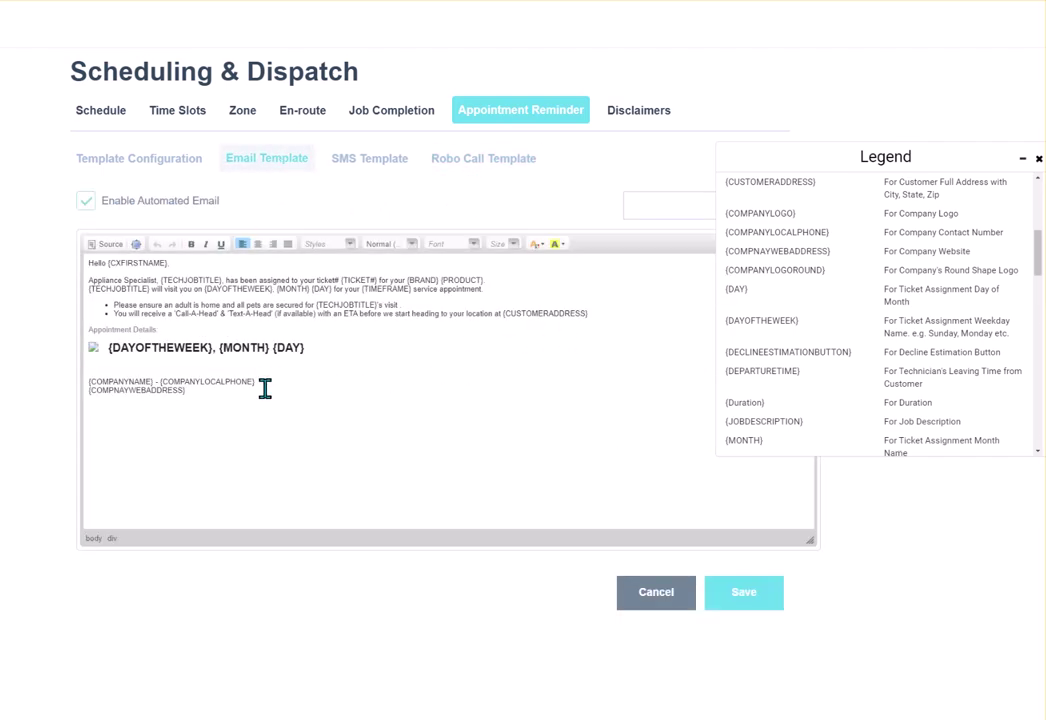
{"action": "left_click", "coordinate": [263, 406]}
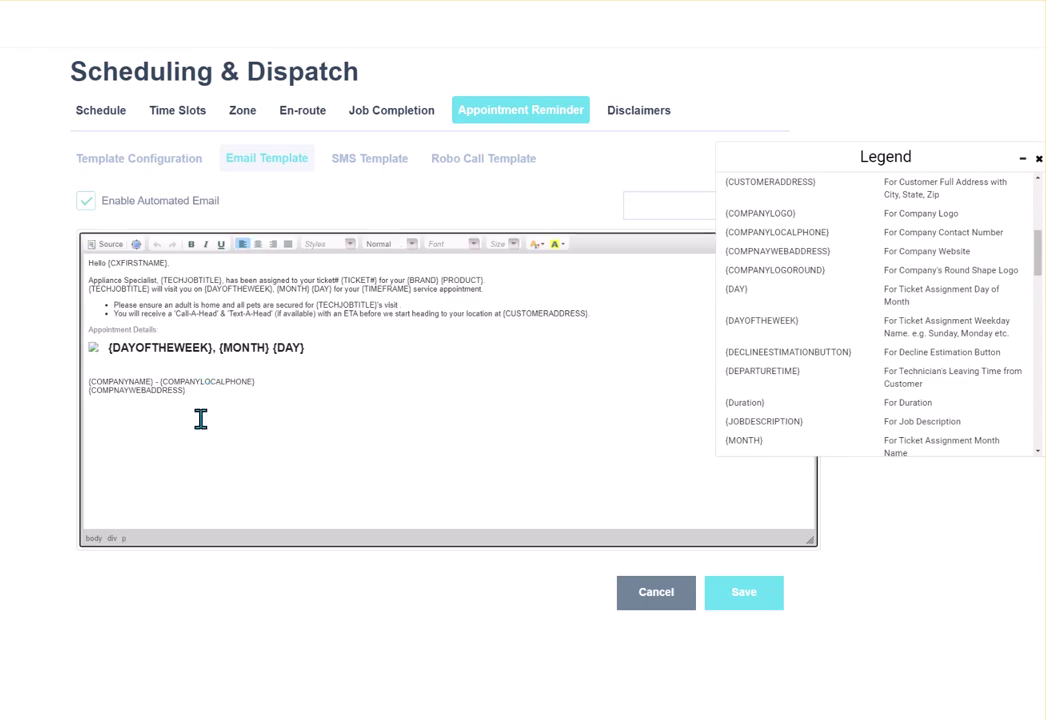
{"action": "left_click", "coordinate": [145, 401]}
{"action": "key", "text": "ctrl+v"}
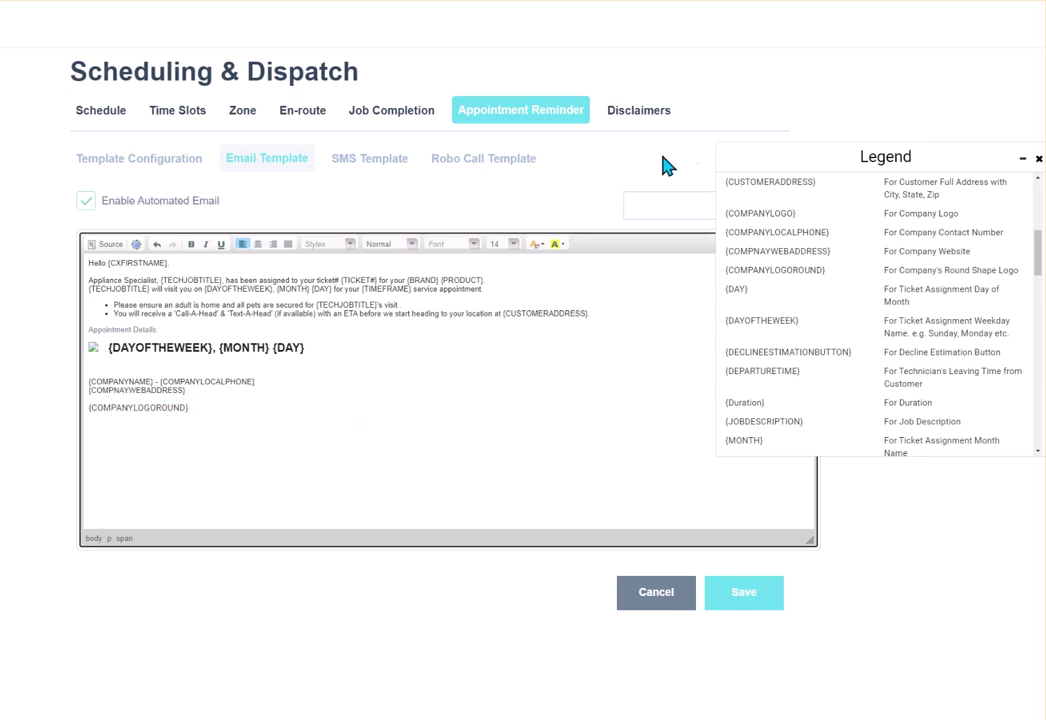
{"action": "scroll", "coordinate": [918, 315], "scroll_direction": "down", "scroll_amount": 2}
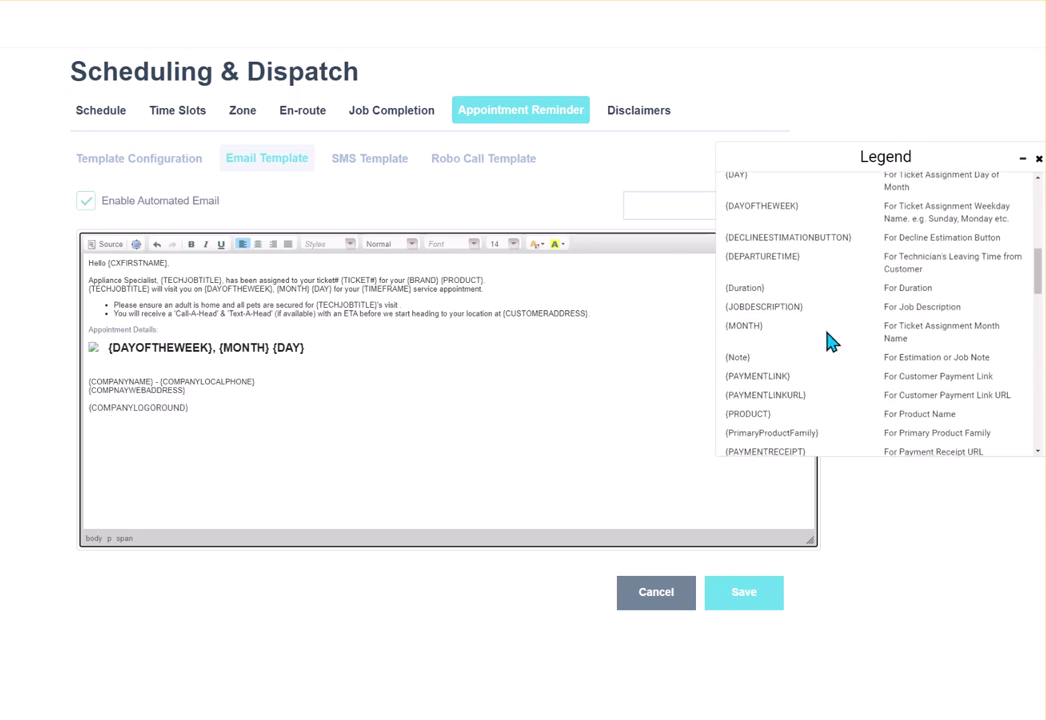
{"action": "scroll", "coordinate": [829, 341], "scroll_direction": "down", "scroll_amount": 2}
{"action": "scroll", "coordinate": [801, 330], "scroll_direction": "down", "scroll_amount": 4}
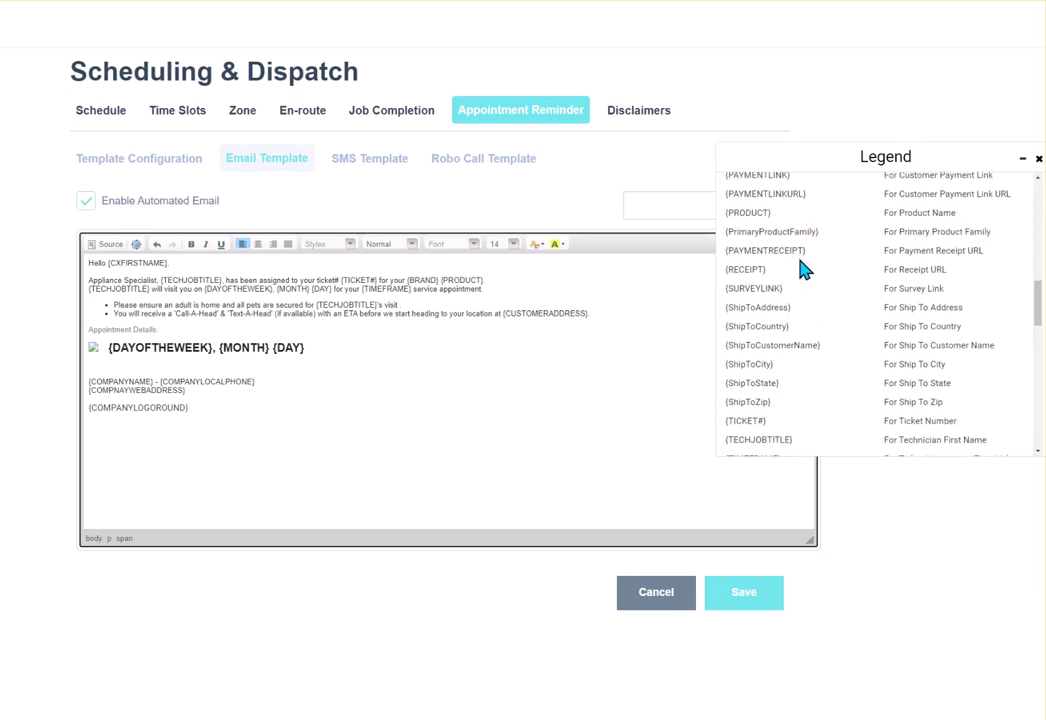
{"action": "scroll", "coordinate": [800, 322], "scroll_direction": "down", "scroll_amount": 3}
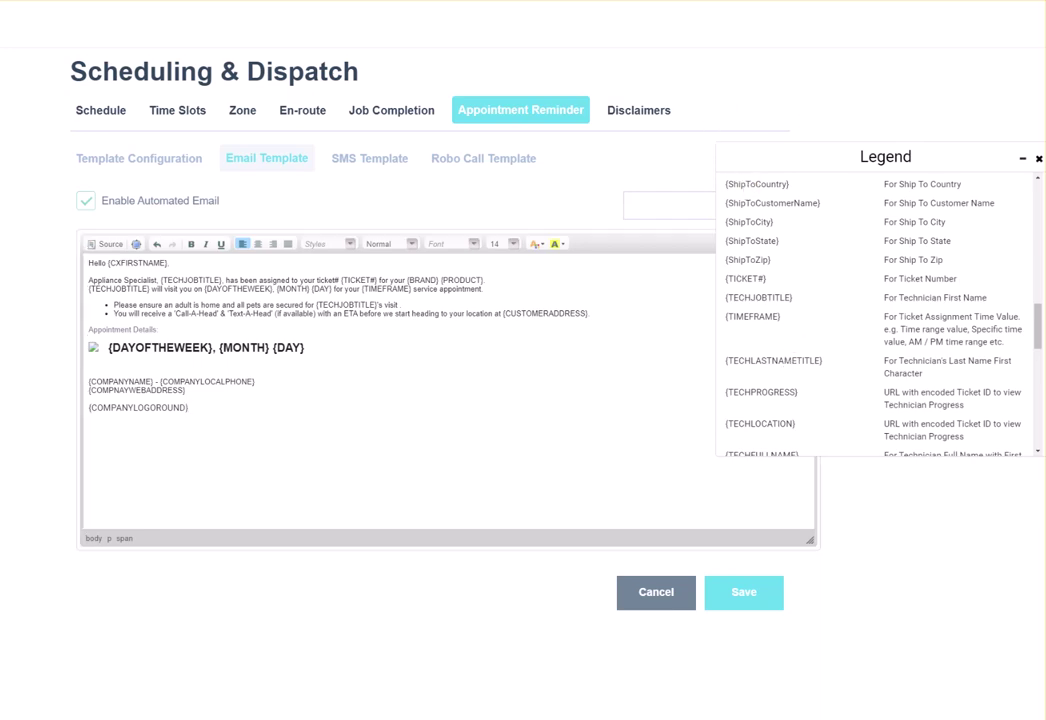
{"action": "left_click", "coordinate": [1036, 162]}
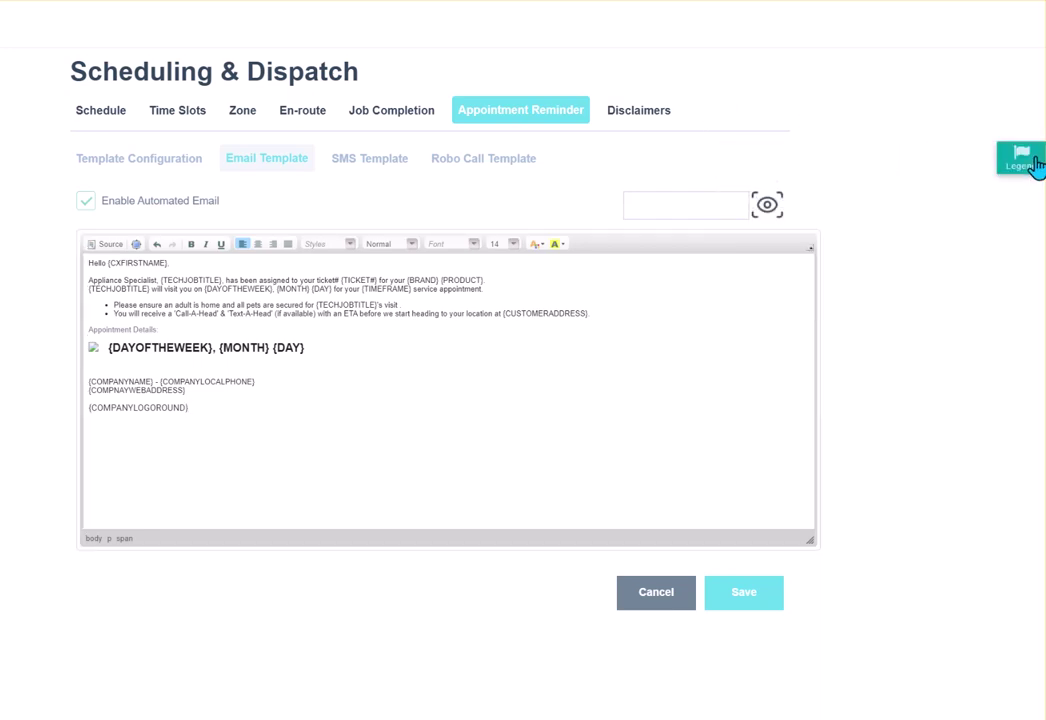
Add a new disclaimer and keep its type set to After.
{"action": "left_click", "coordinate": [655, 114]}
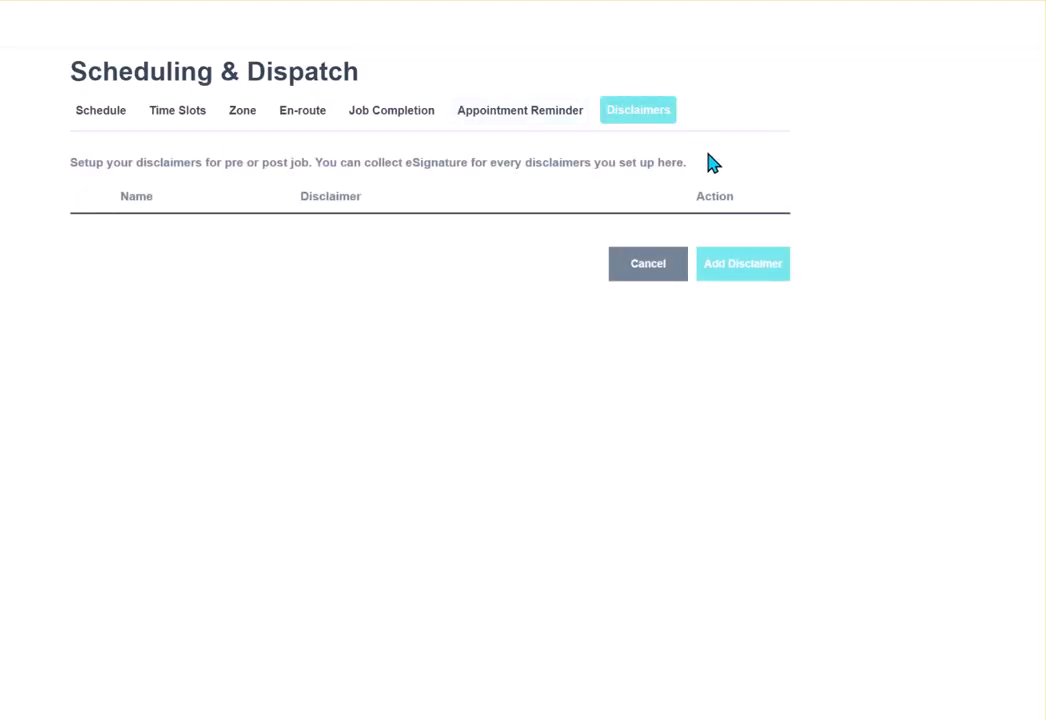
{"action": "left_click", "coordinate": [743, 265]}
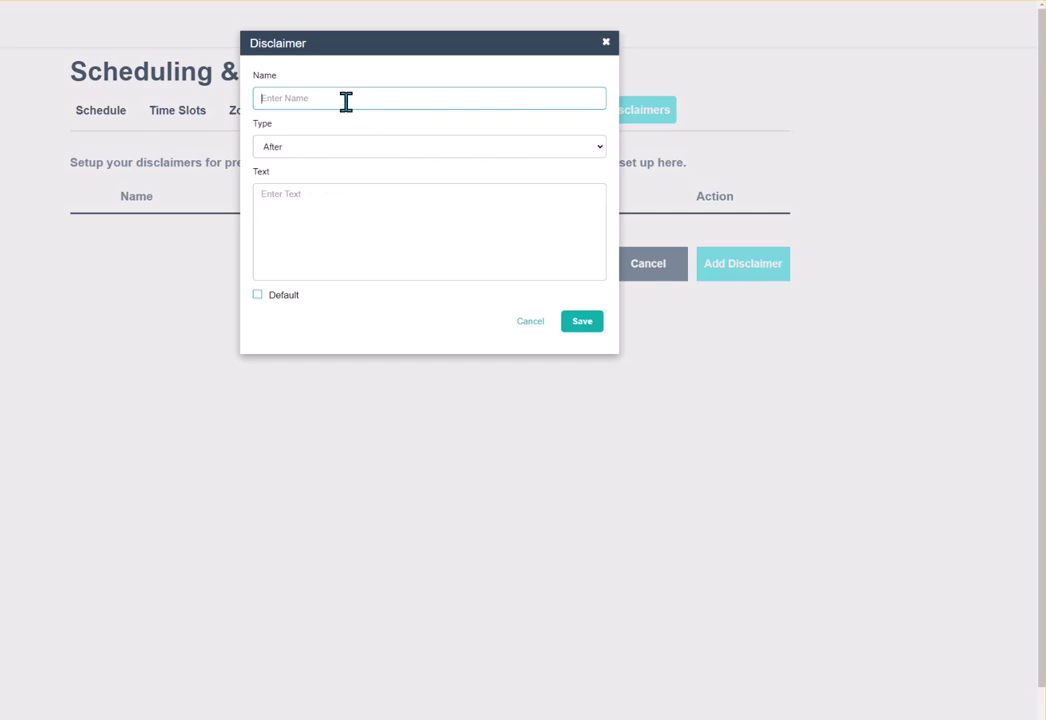
{"action": "left_click", "coordinate": [362, 150]}
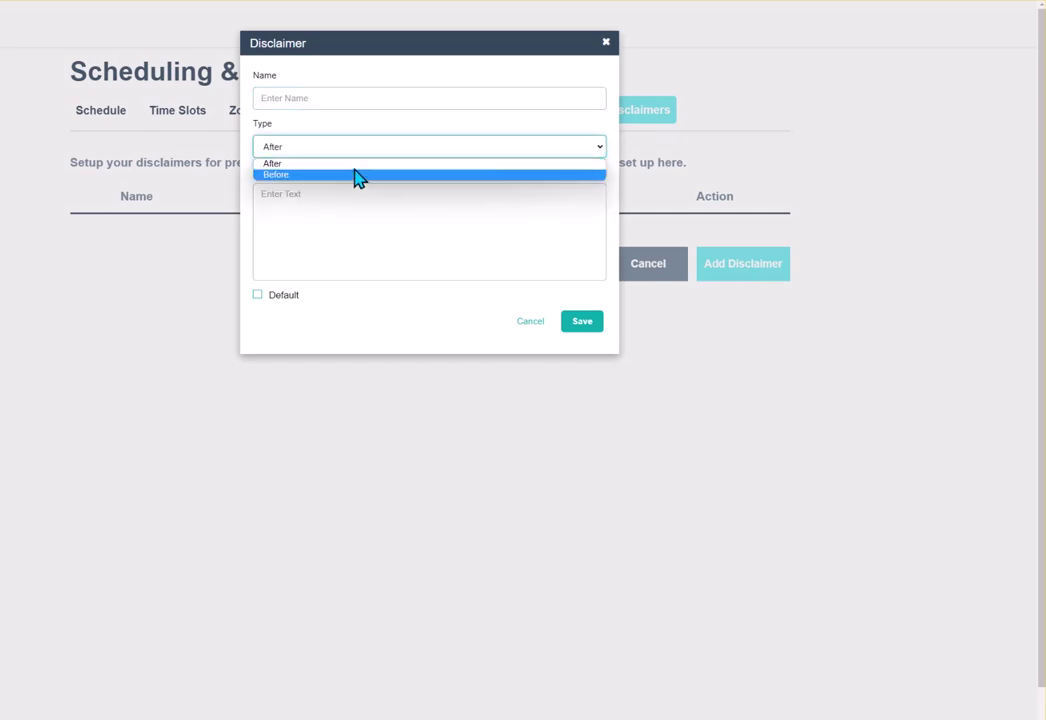
{"action": "left_click", "coordinate": [358, 204]}
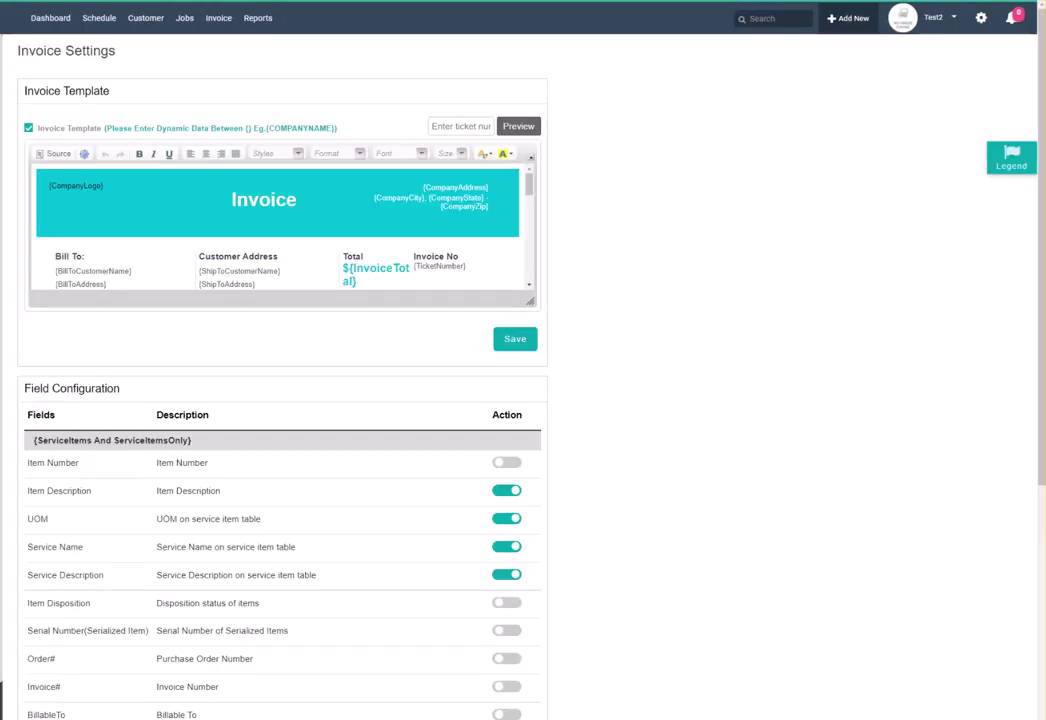
Enlarge the invoice template editor and review it down to the totals, Services Performed and Customer Signature.
{"action": "left_click_drag", "start_coordinate": [527, 309], "coordinate": [623, 560]}
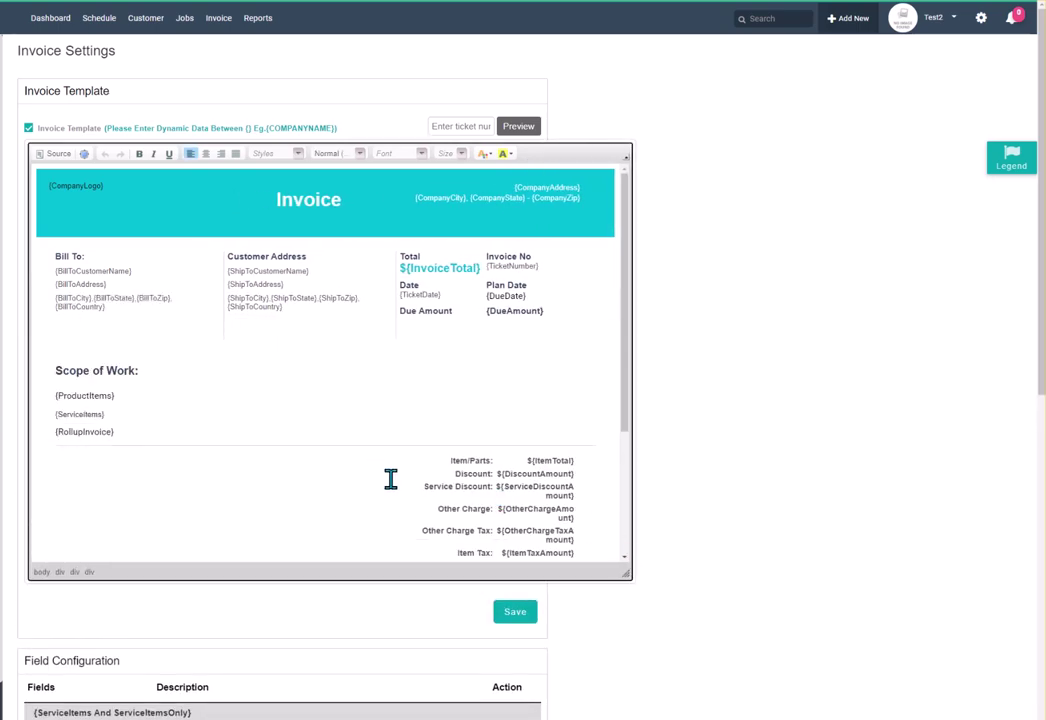
{"action": "scroll", "coordinate": [336, 483], "scroll_direction": "down", "scroll_amount": 5}
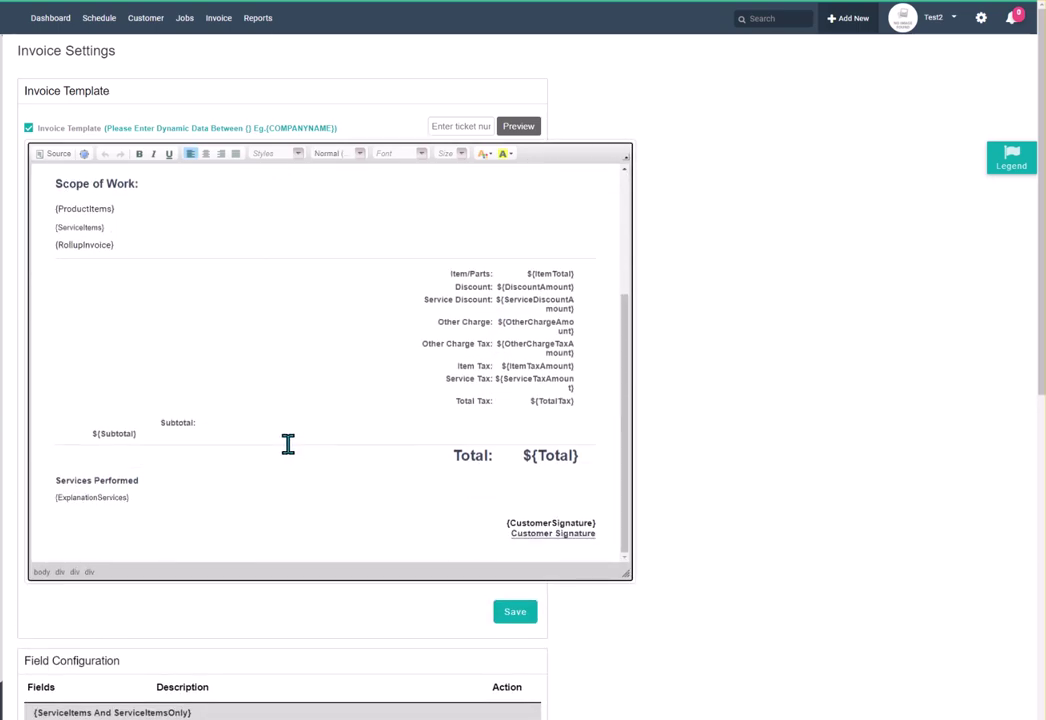
{"action": "scroll", "coordinate": [257, 399], "scroll_direction": "down", "scroll_amount": 2}
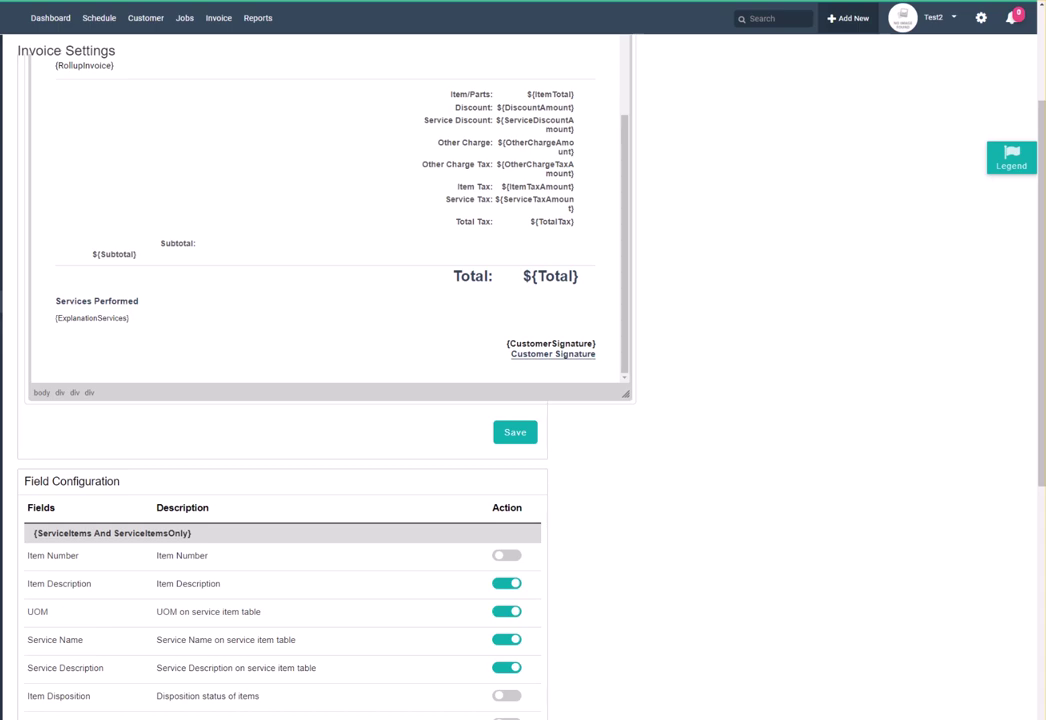
Review the estimation template to its end and enlarge the Estimation Email editor to show all tags.
{"action": "scroll", "coordinate": [369, 245], "scroll_direction": "down", "scroll_amount": 2}
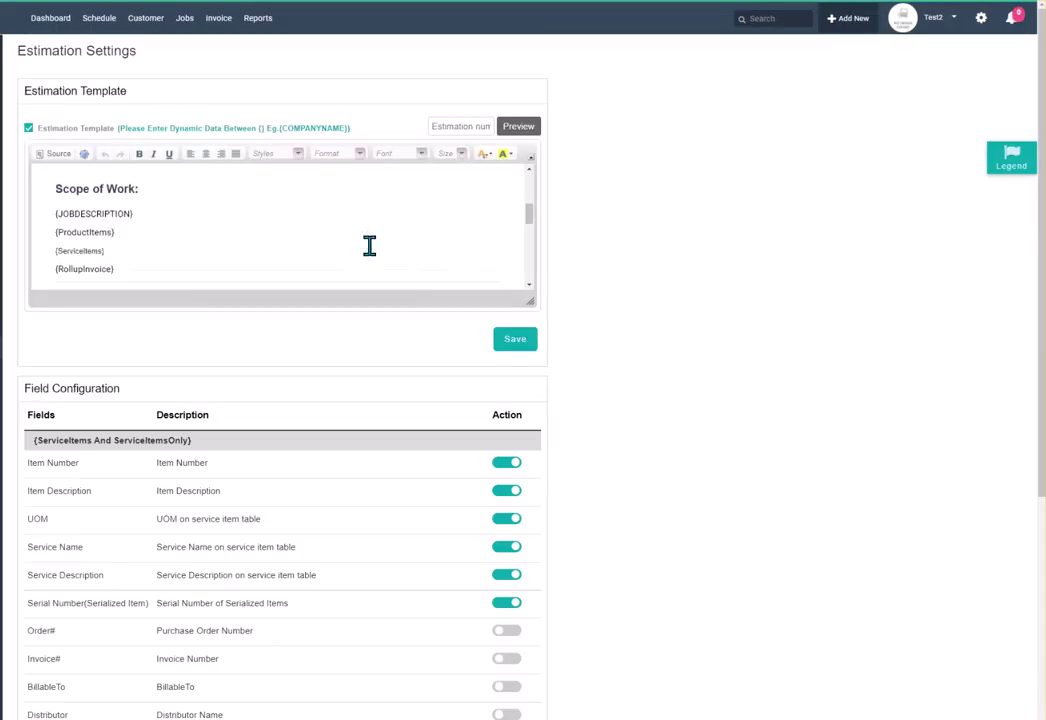
{"action": "scroll", "coordinate": [369, 245], "scroll_direction": "down", "scroll_amount": 8}
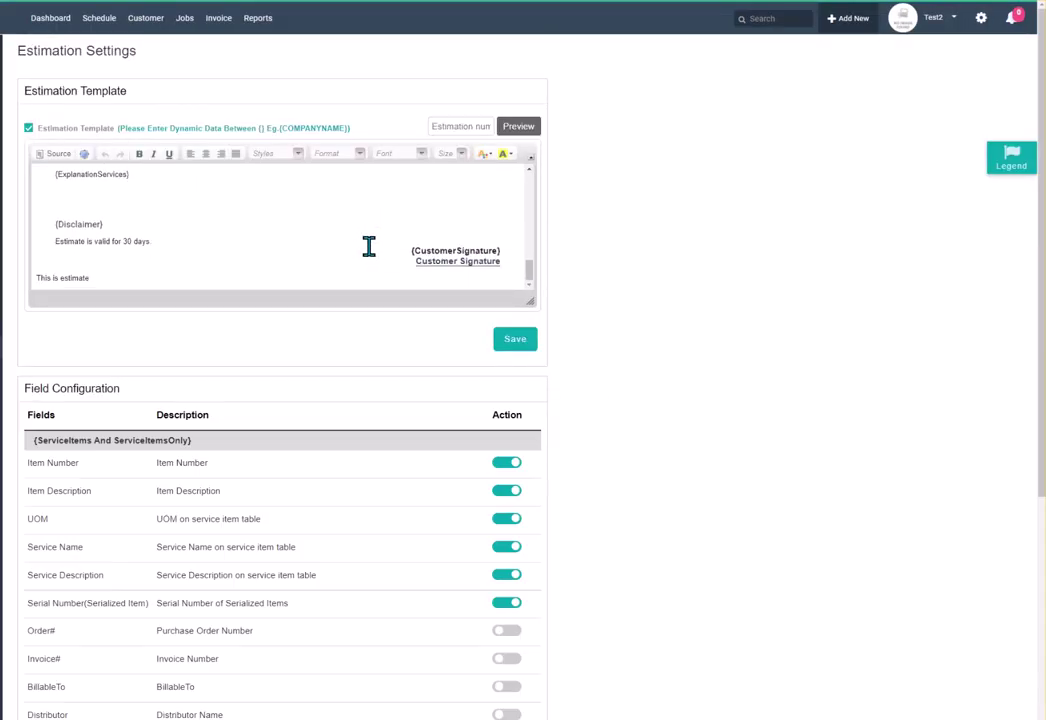
{"action": "scroll", "coordinate": [340, 240], "scroll_direction": "down", "scroll_amount": 1}
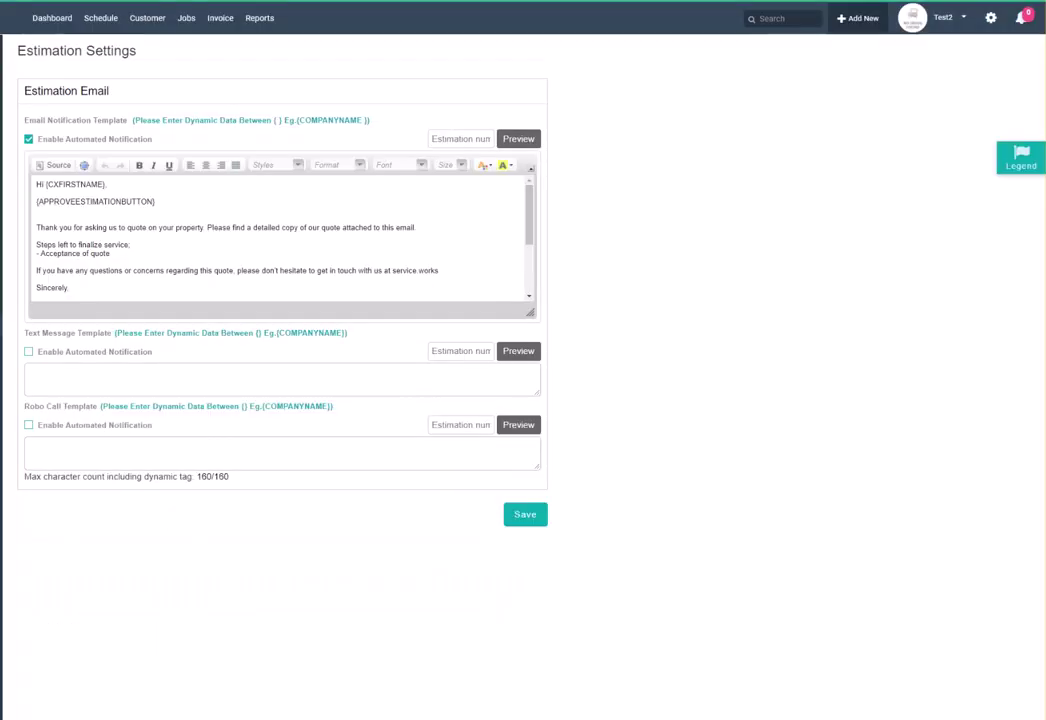
{"action": "left_click_drag", "start_coordinate": [530, 311], "coordinate": [591, 403]}
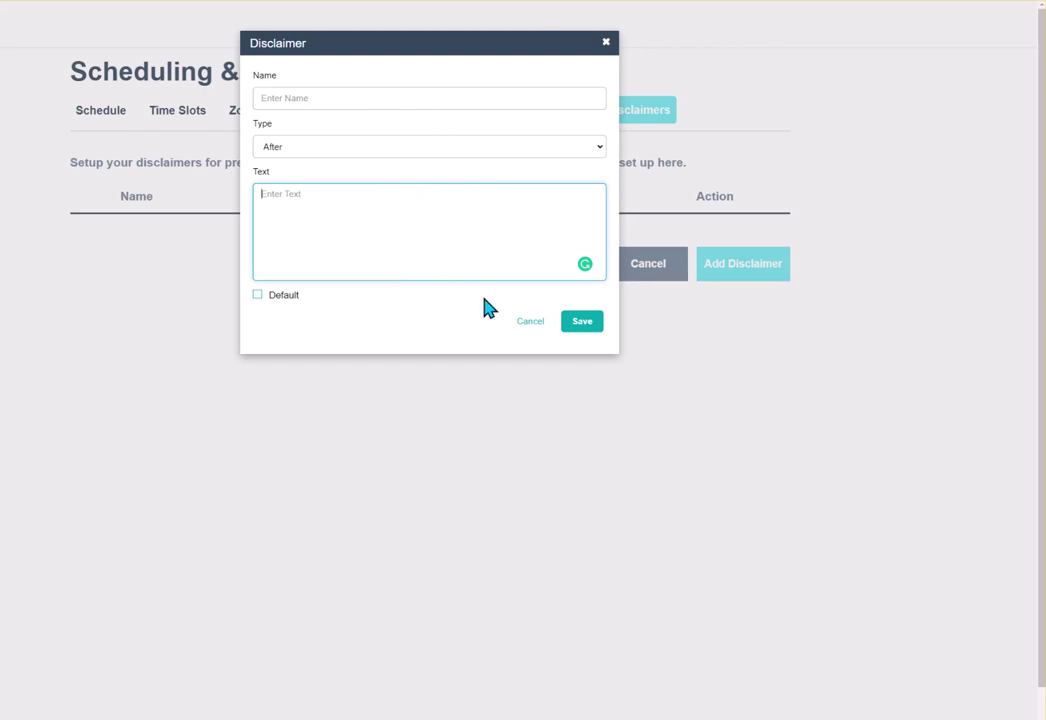
Discard the unsaved disclaimer and go through Schedule and Time Slots to the Zone settings.
{"action": "left_click", "coordinate": [531, 322]}
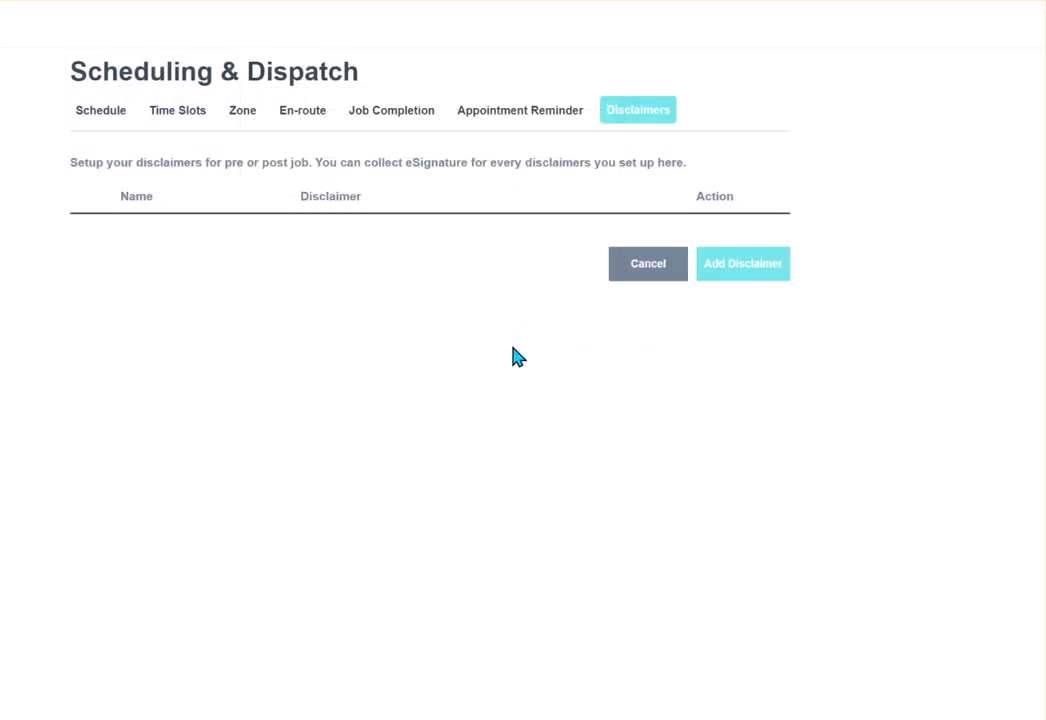
{"action": "left_click", "coordinate": [108, 114]}
{"action": "left_click", "coordinate": [186, 112]}
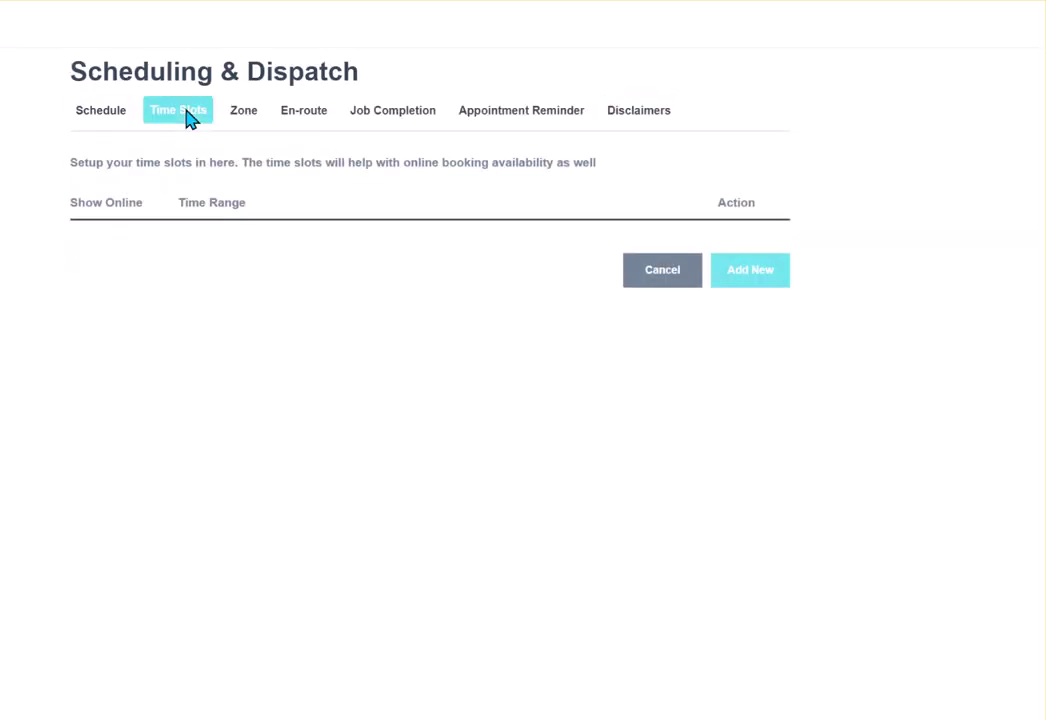
{"action": "left_click", "coordinate": [242, 114]}
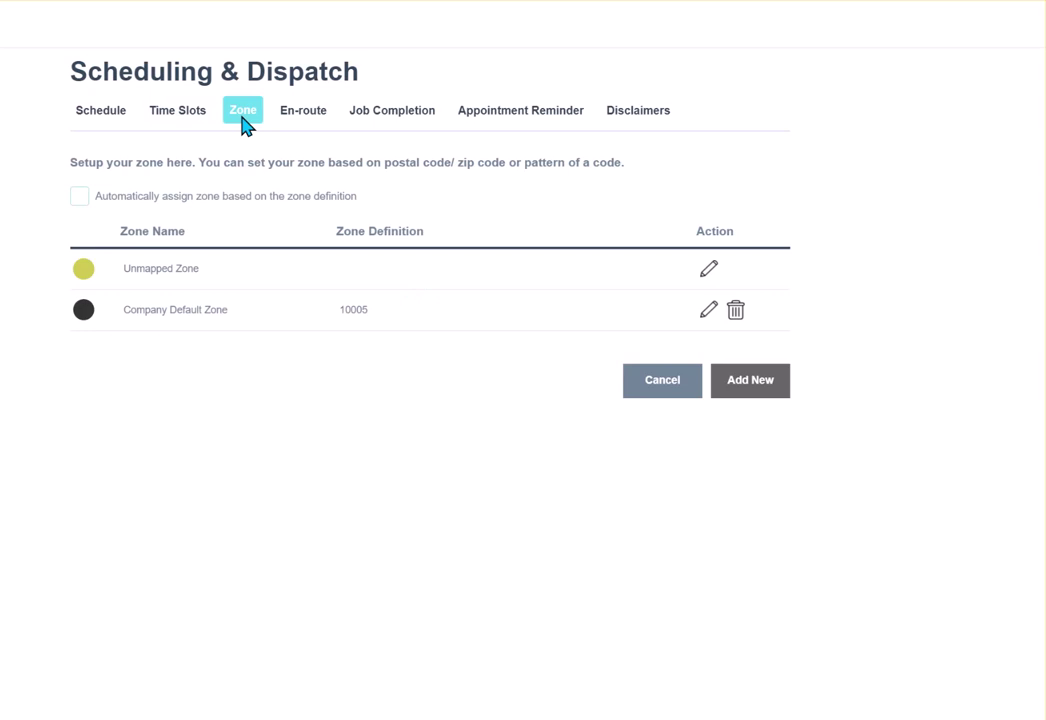